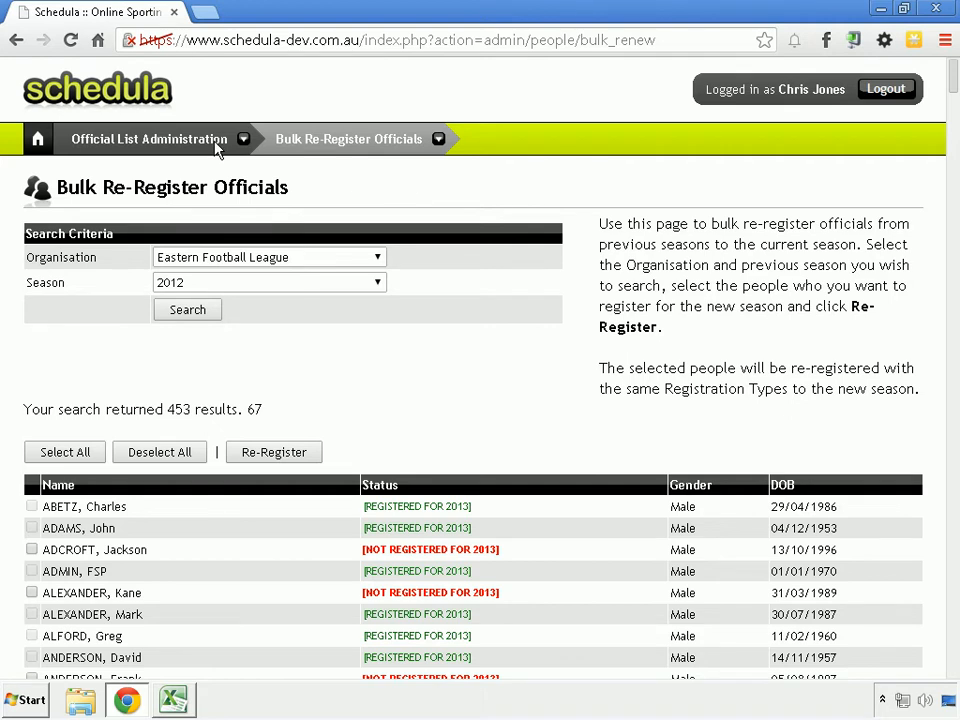
# Open the Appoint by Competition page for manual appointments
pyautogui.click(182, 145)
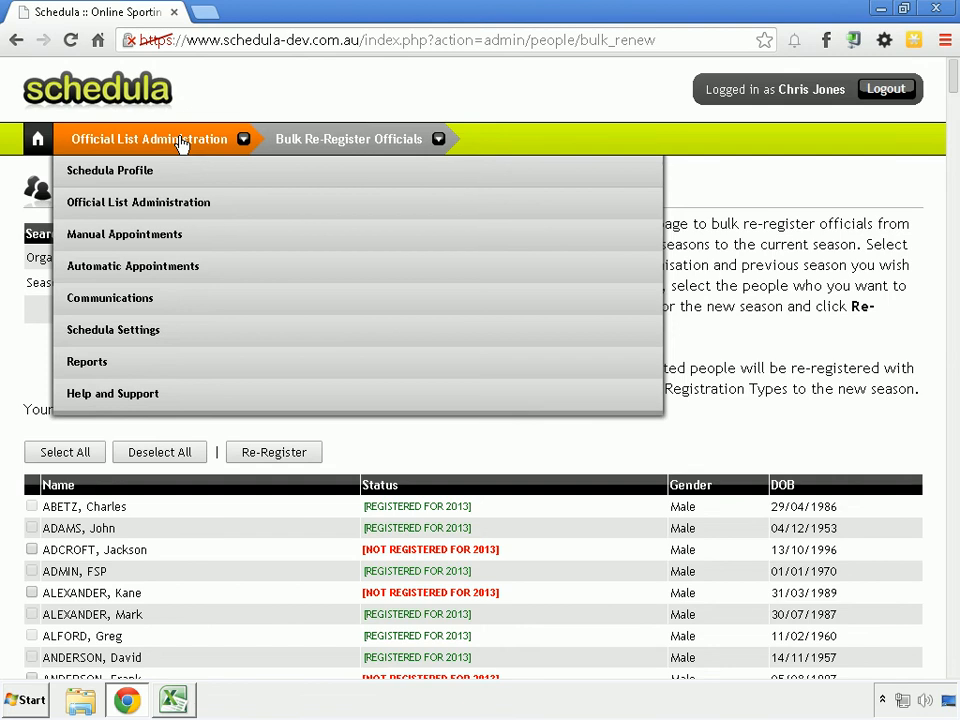
pyautogui.moveTo(138, 248)
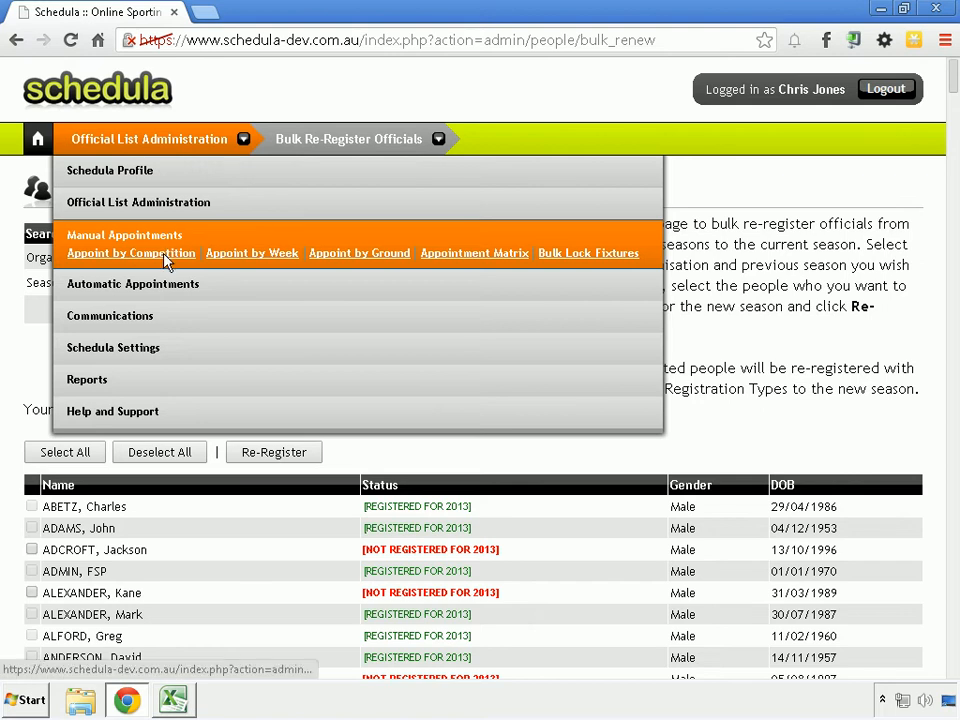
pyautogui.click(164, 255)
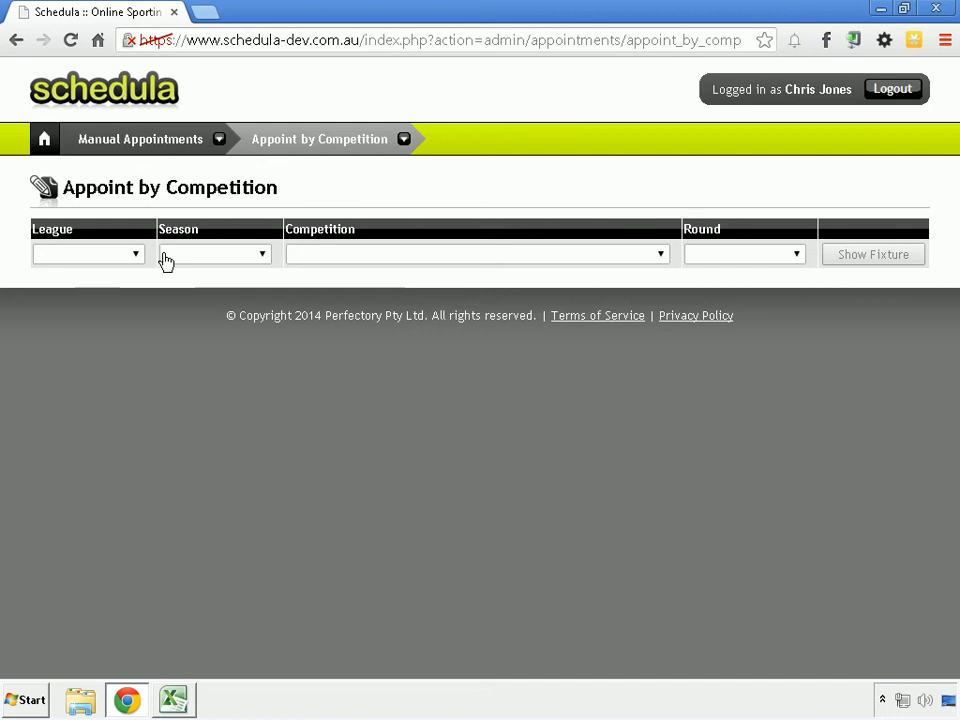
# Show the fixture for league EFL, season 2013, competition 1st Div Seniors 2013, with all rounds included
pyautogui.click(122, 257)
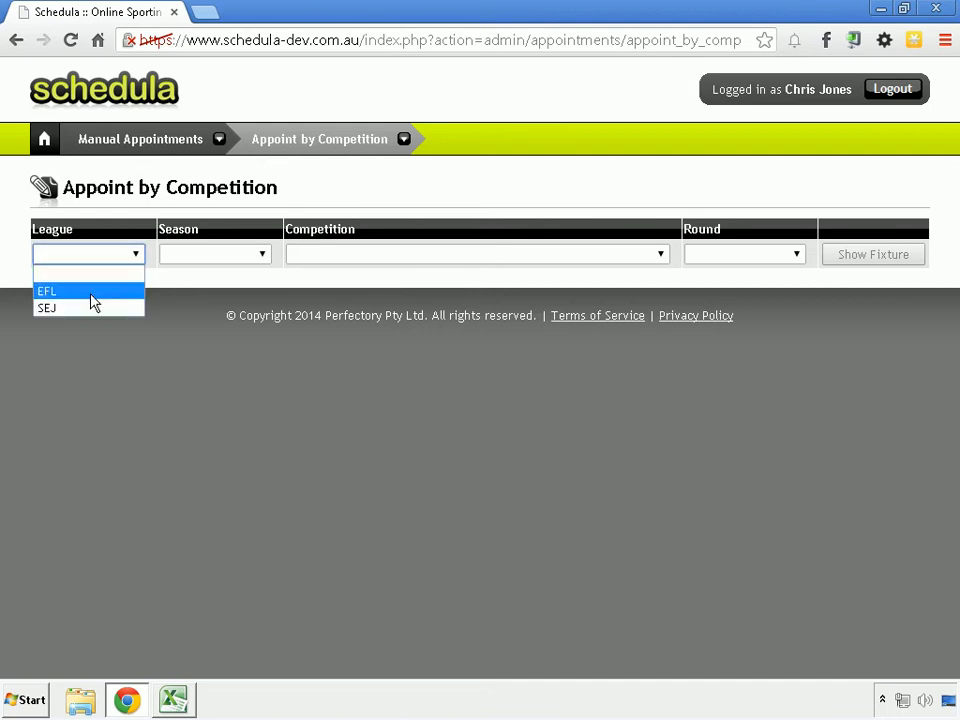
pyautogui.click(92, 292)
pyautogui.click(207, 258)
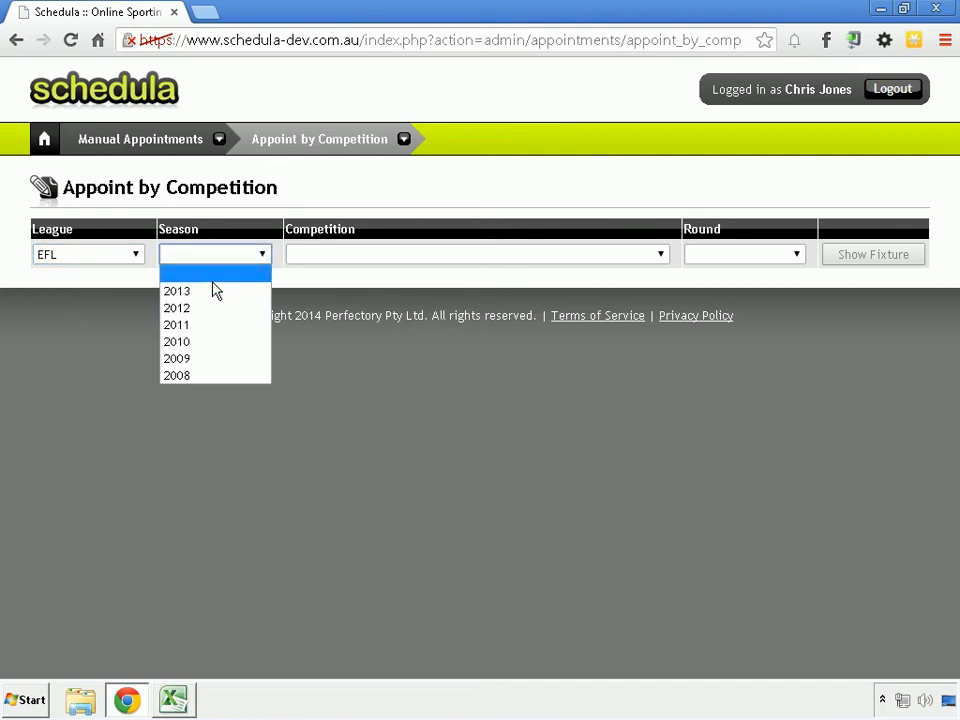
pyautogui.click(214, 292)
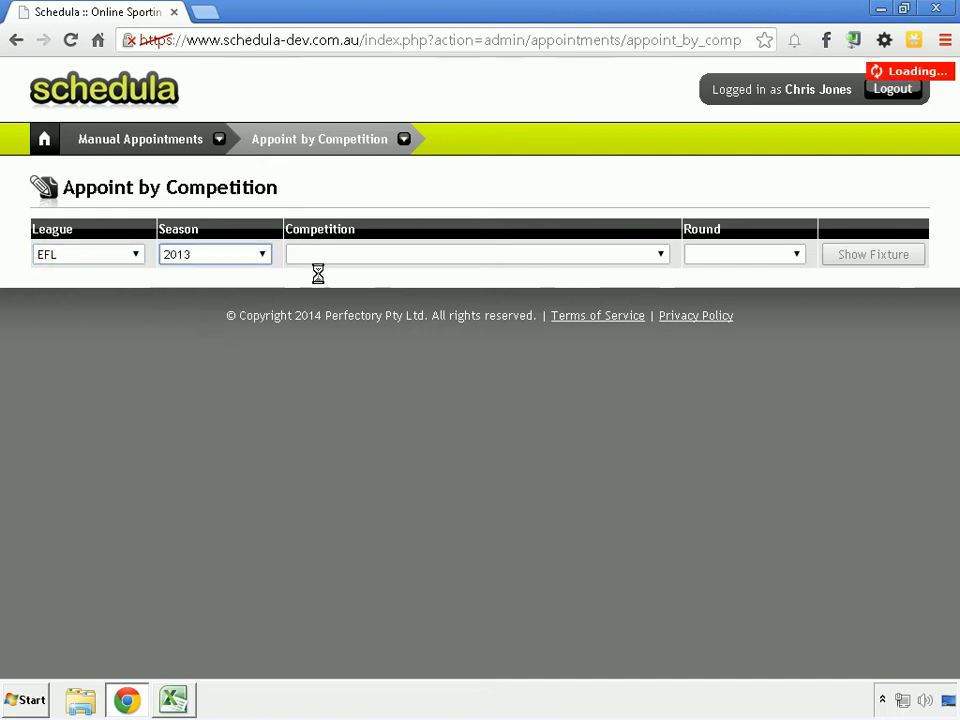
pyautogui.click(391, 260)
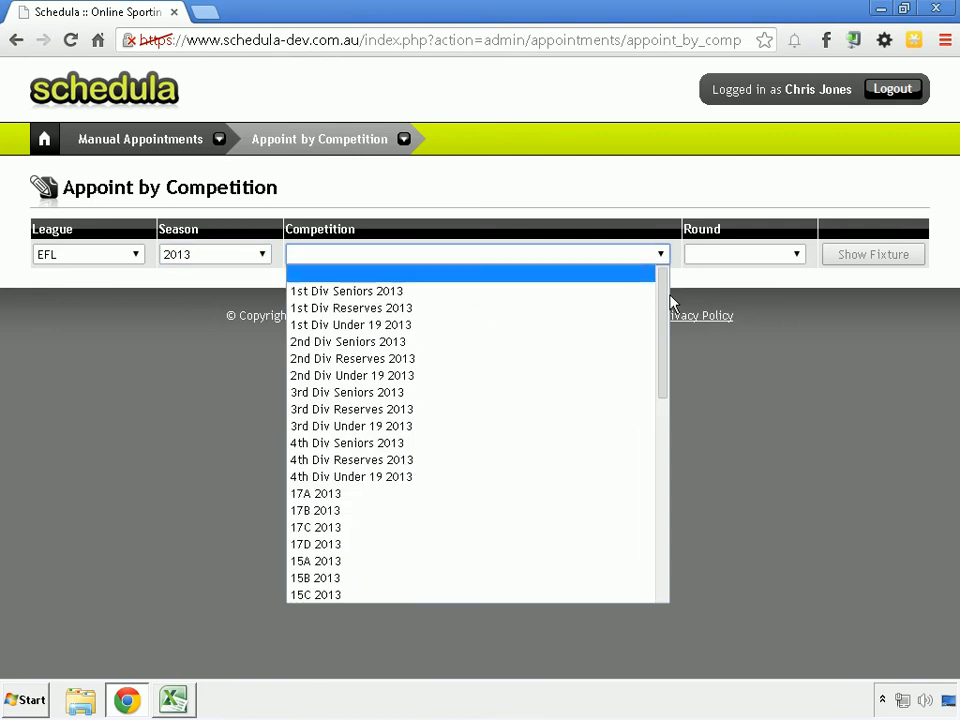
pyautogui.moveTo(659, 340); pyautogui.dragTo(628, 283)
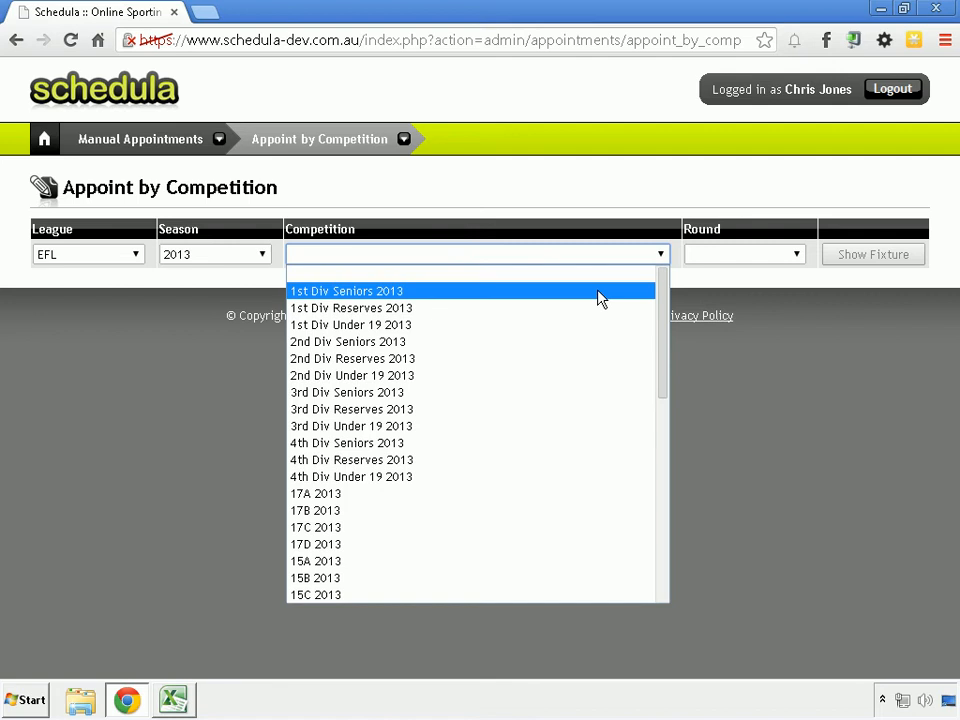
pyautogui.click(600, 299)
pyautogui.click(789, 261)
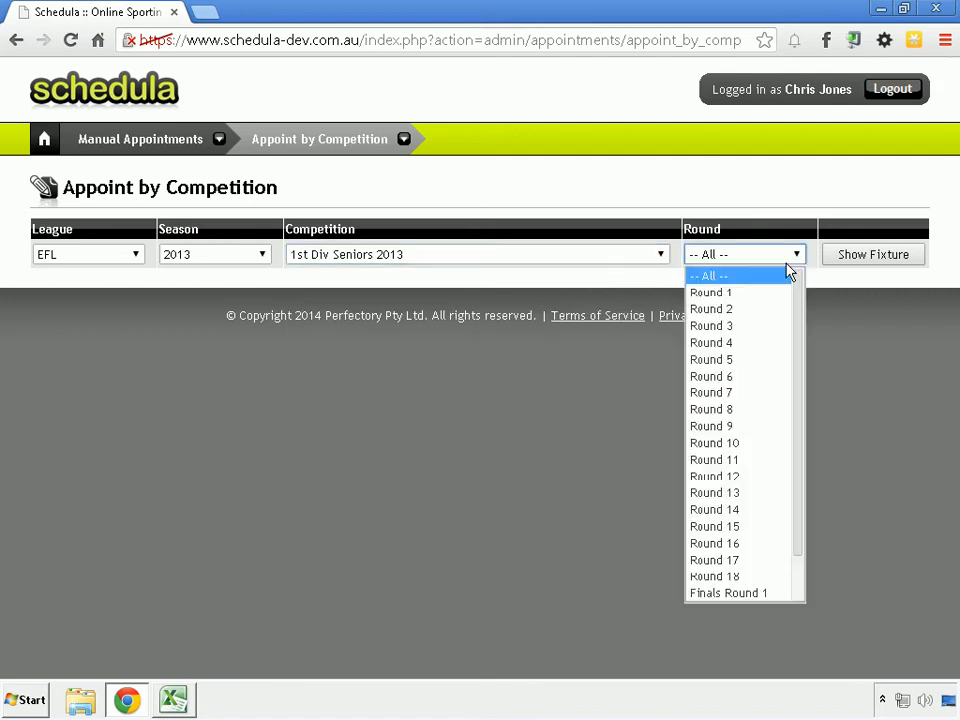
pyautogui.scroll(-1, 786, 381)
pyautogui.scroll(1, 792, 275)
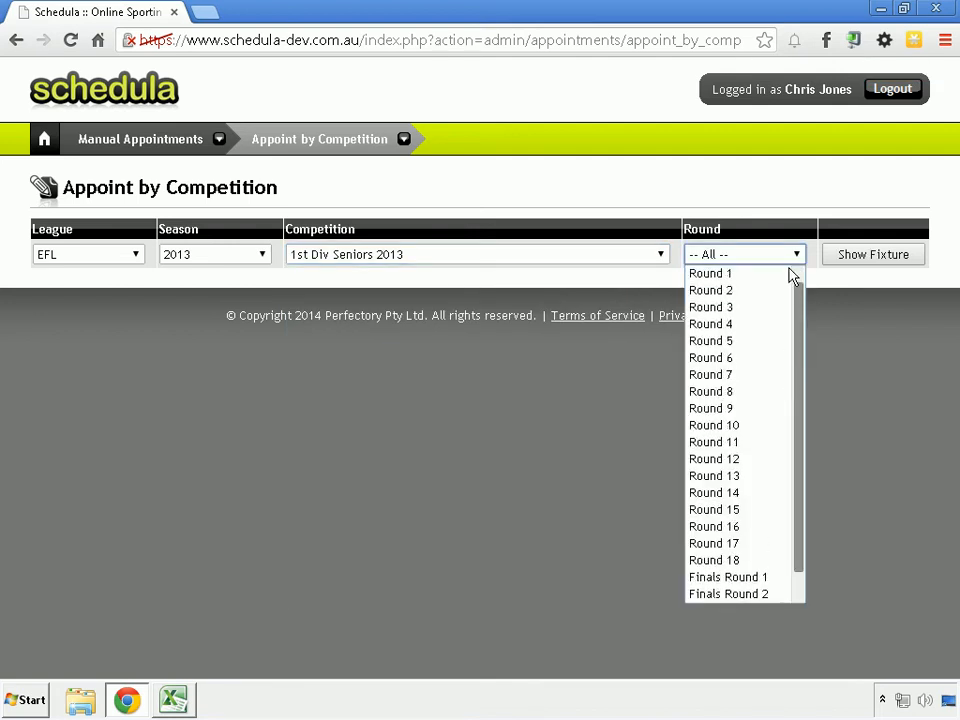
pyautogui.click(838, 316)
pyautogui.click(853, 259)
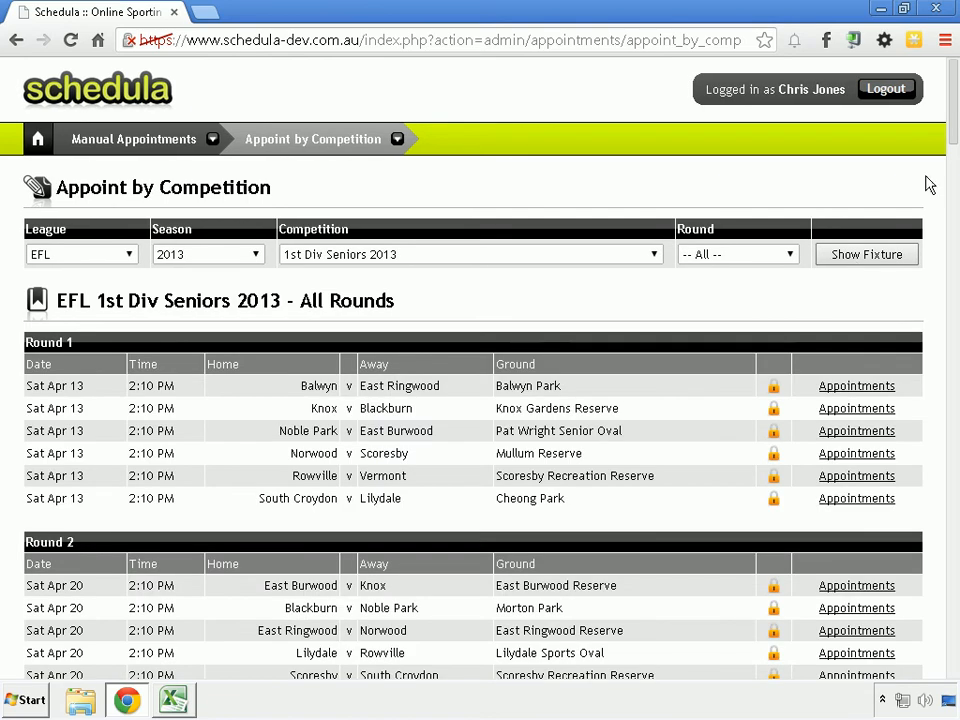
# Open the appointments for the Round 18 Balwyn v Norwood match and browse its list of goal umpires
pyautogui.moveTo(951, 92); pyautogui.dragTo(930, 565)
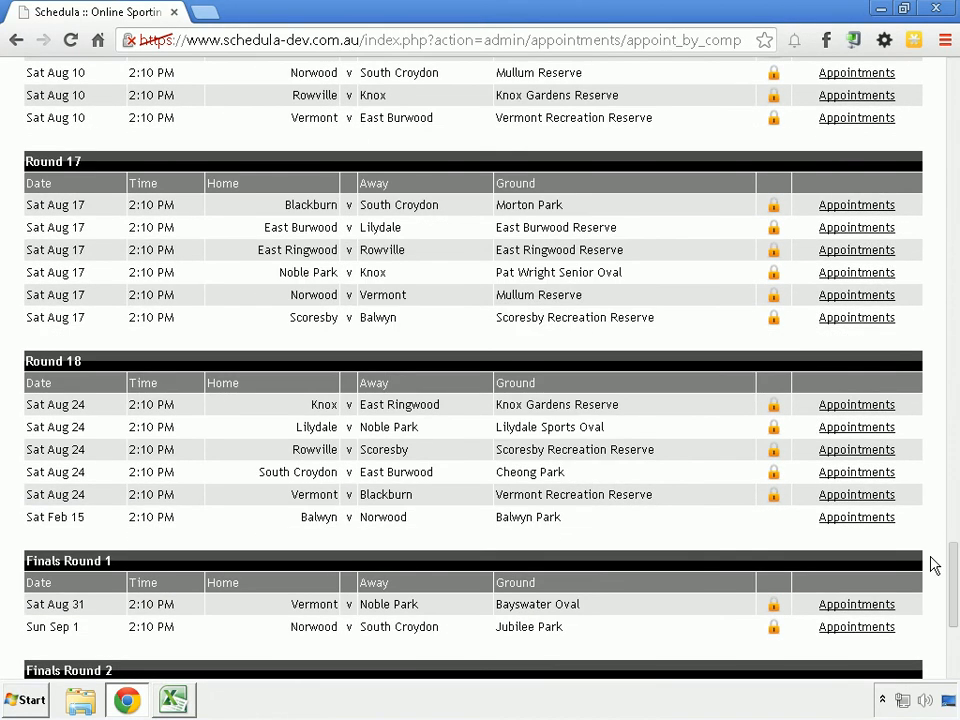
pyautogui.click(855, 520)
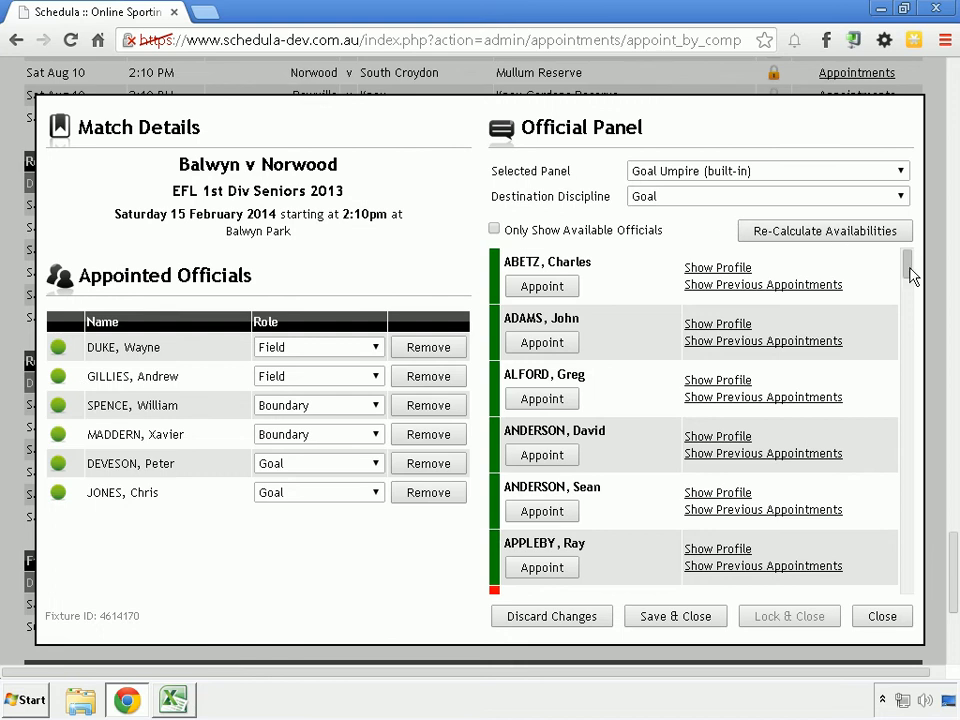
pyautogui.moveTo(909, 272); pyautogui.dragTo(900, 331)
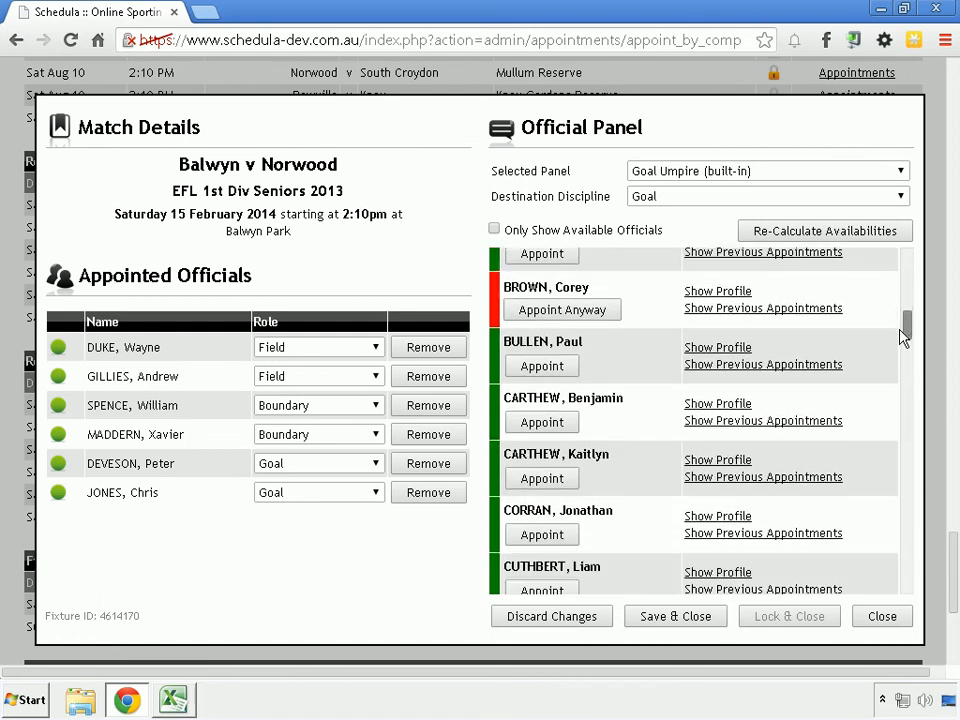
# Switch the match's official panel to Division 1 Umpires and look through its officials
pyautogui.click(716, 172)
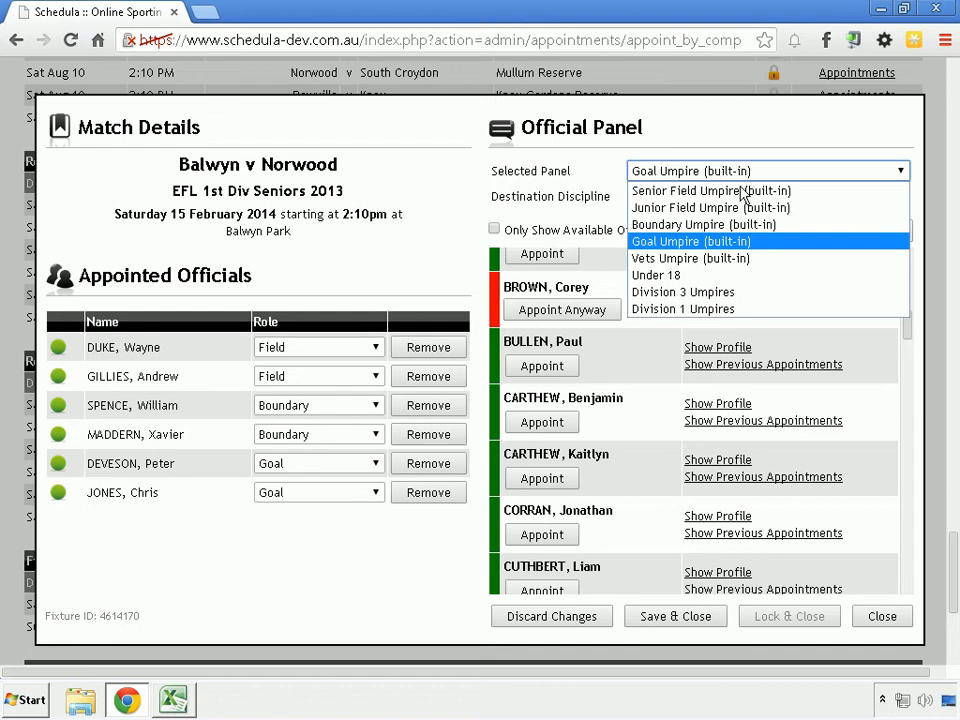
pyautogui.click(737, 310)
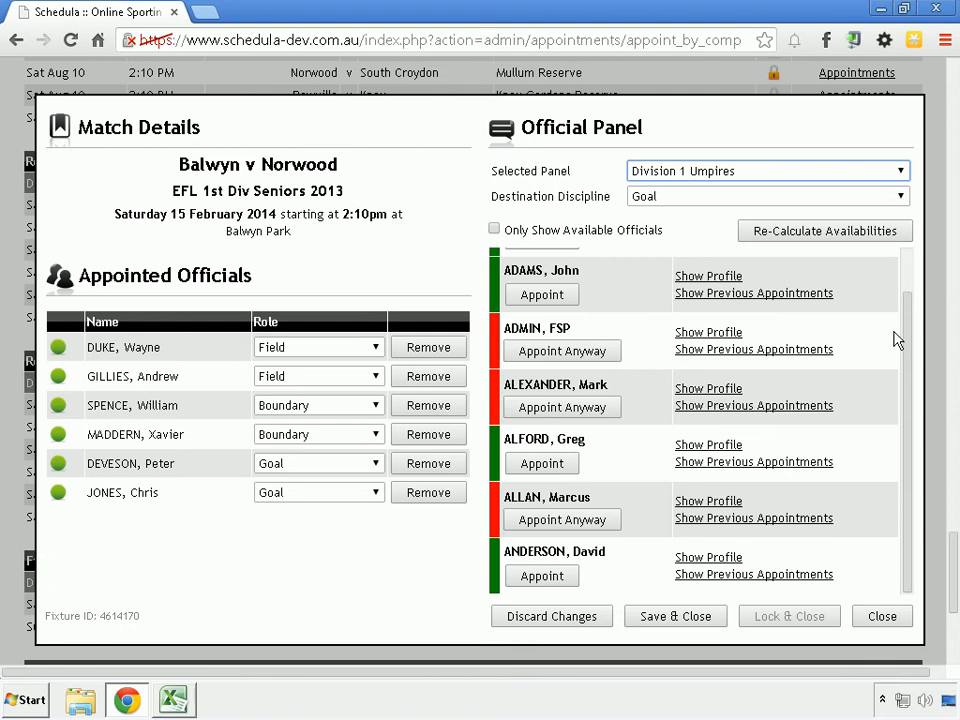
pyautogui.moveTo(914, 332); pyautogui.dragTo(913, 275)
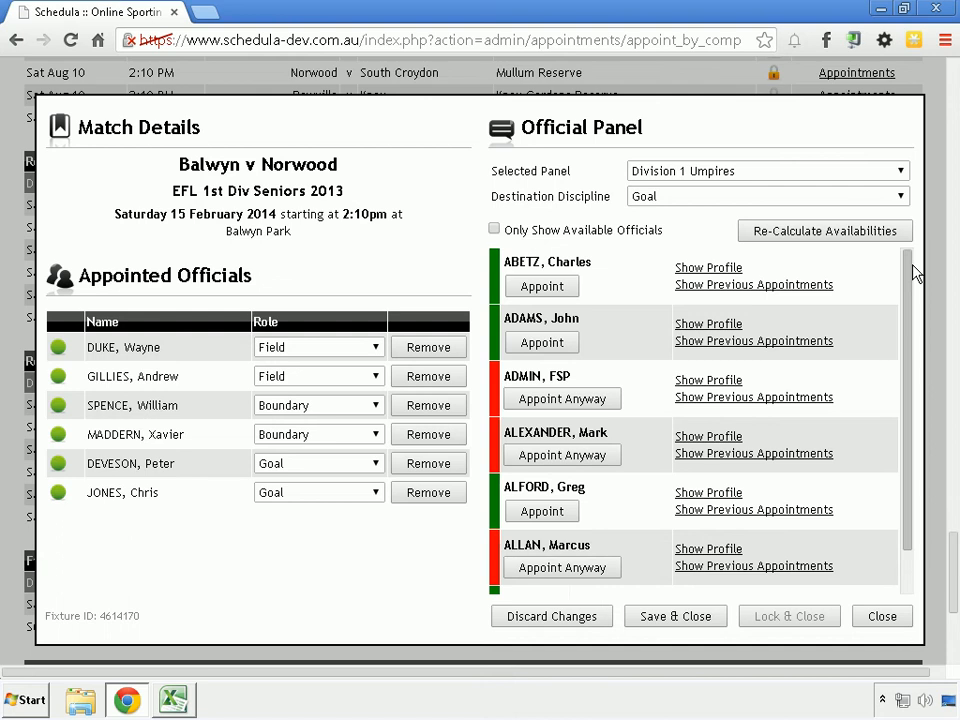
# Try Field as the destination discipline and return it to Goal
pyautogui.click(788, 205)
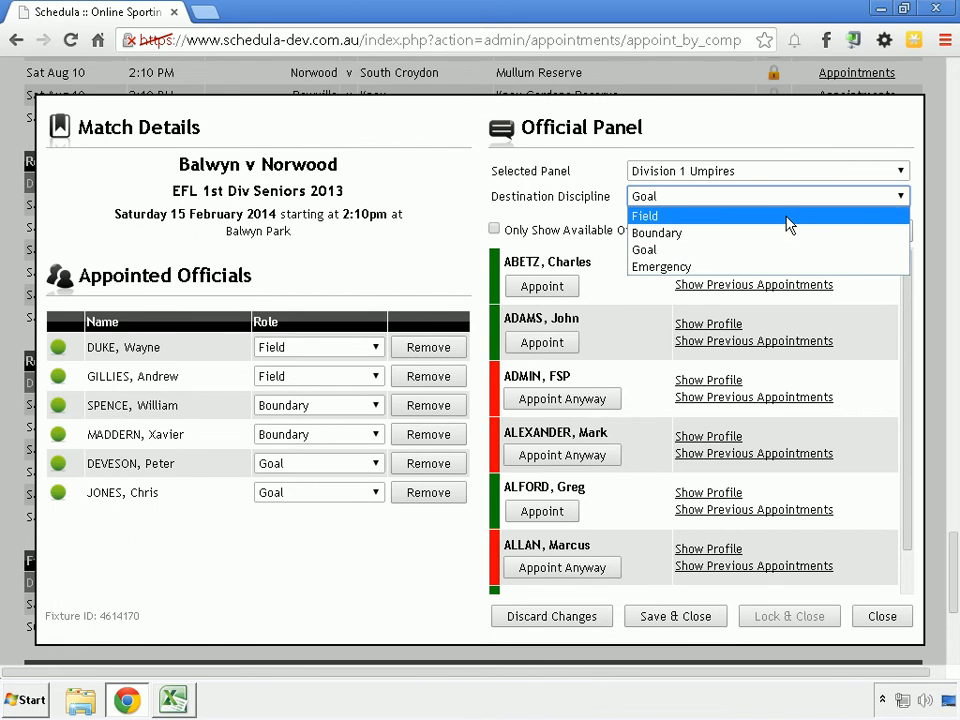
pyautogui.click(787, 219)
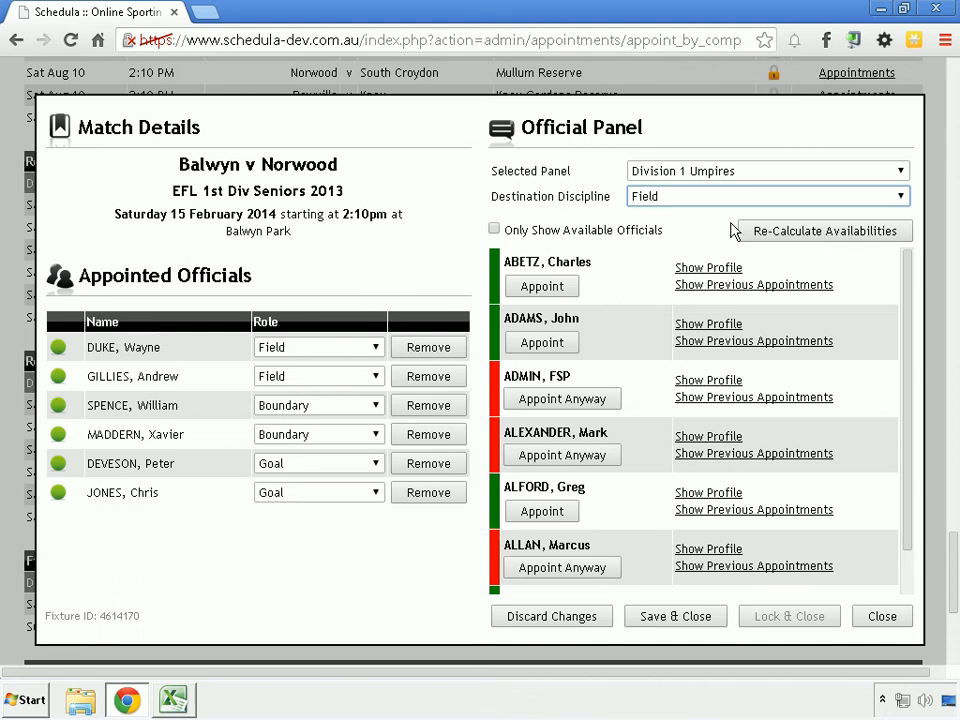
pyautogui.click(706, 199)
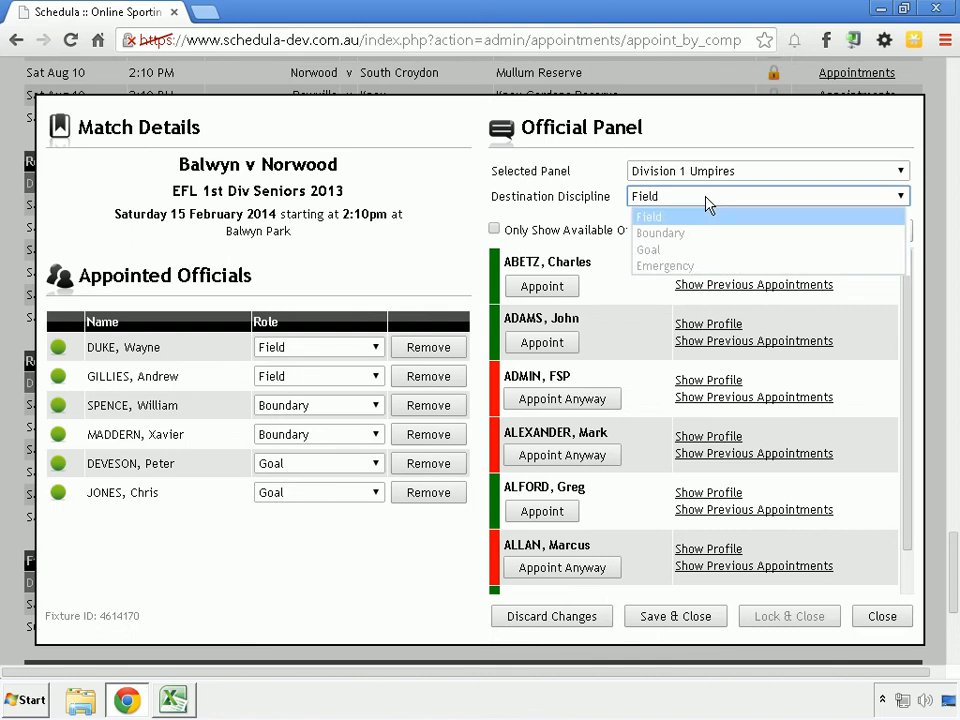
pyautogui.click(689, 250)
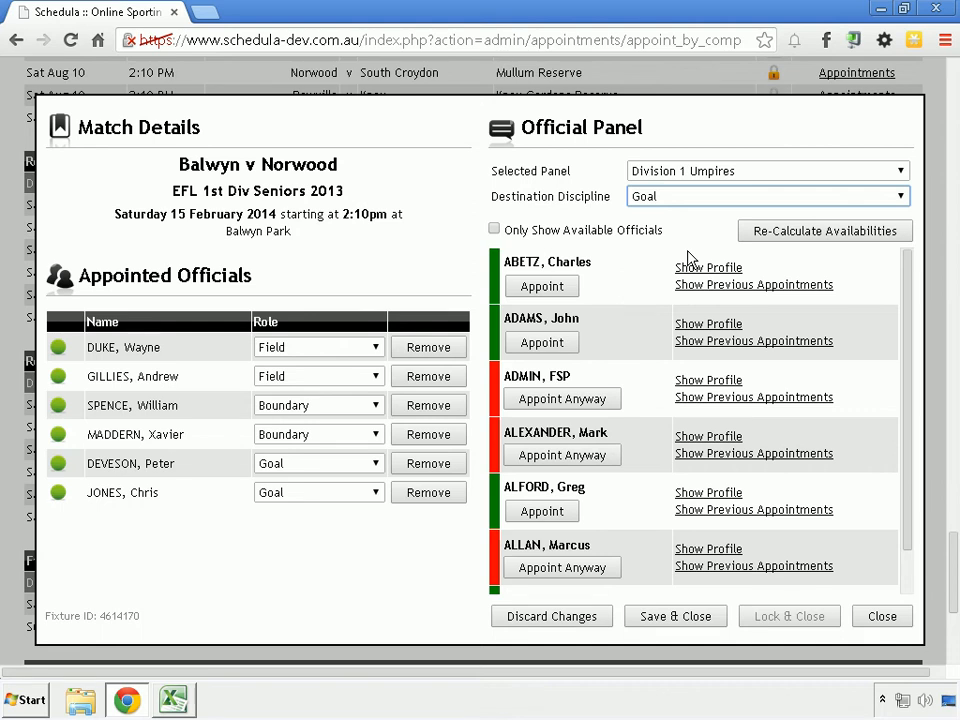
# Appoint the first official listed in the Division 1 Umpires panel to Goal, and remove the first existing Goal umpire from the match
pyautogui.click(570, 288)
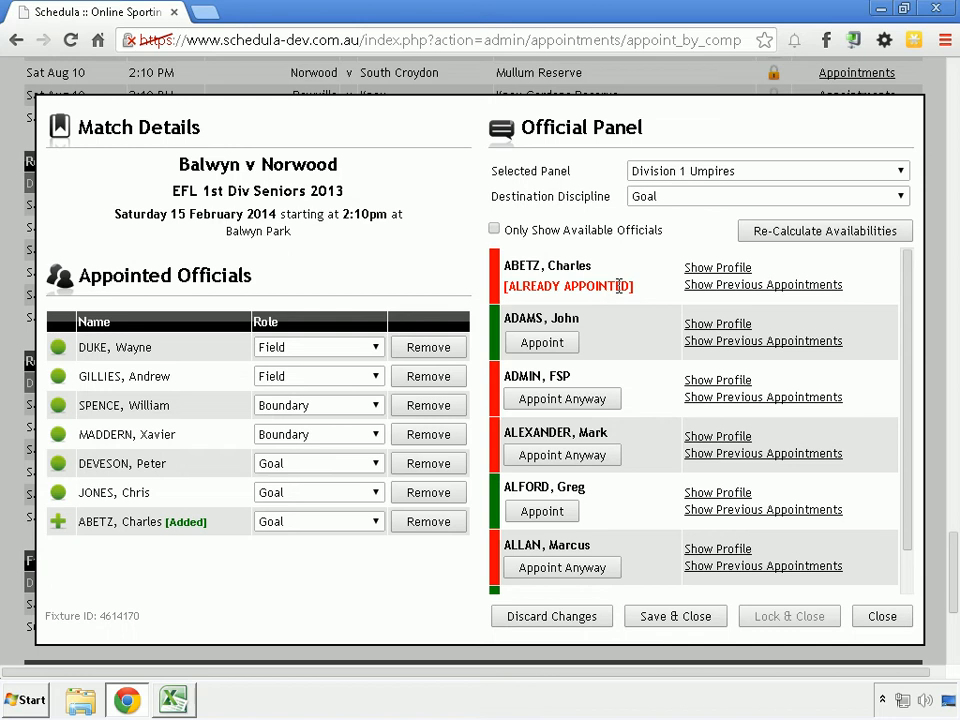
pyautogui.click(428, 468)
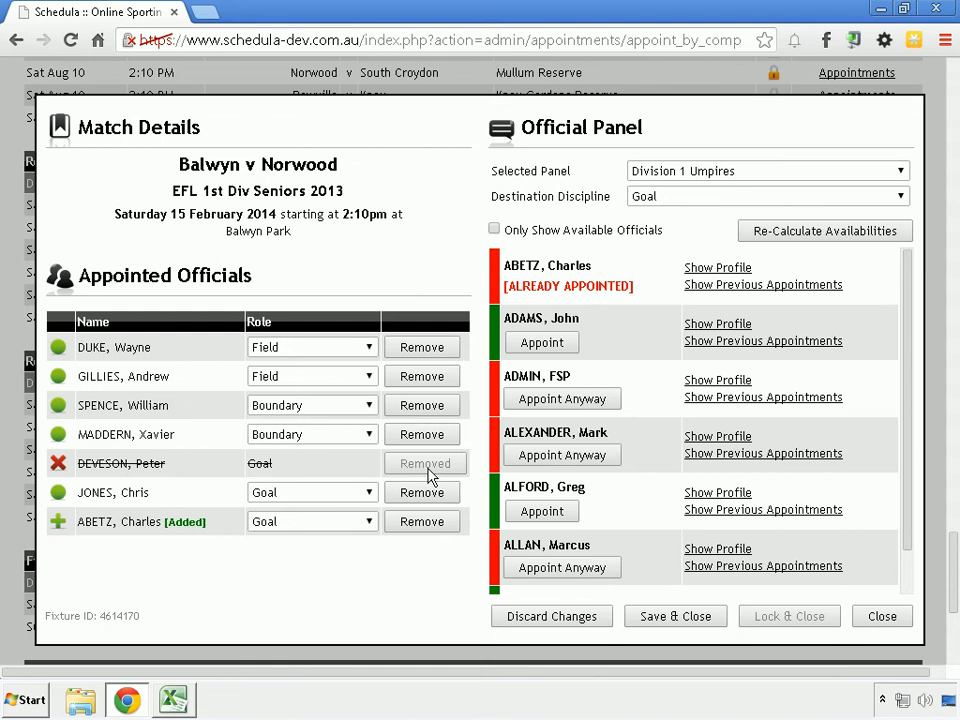
pyautogui.click(316, 408)
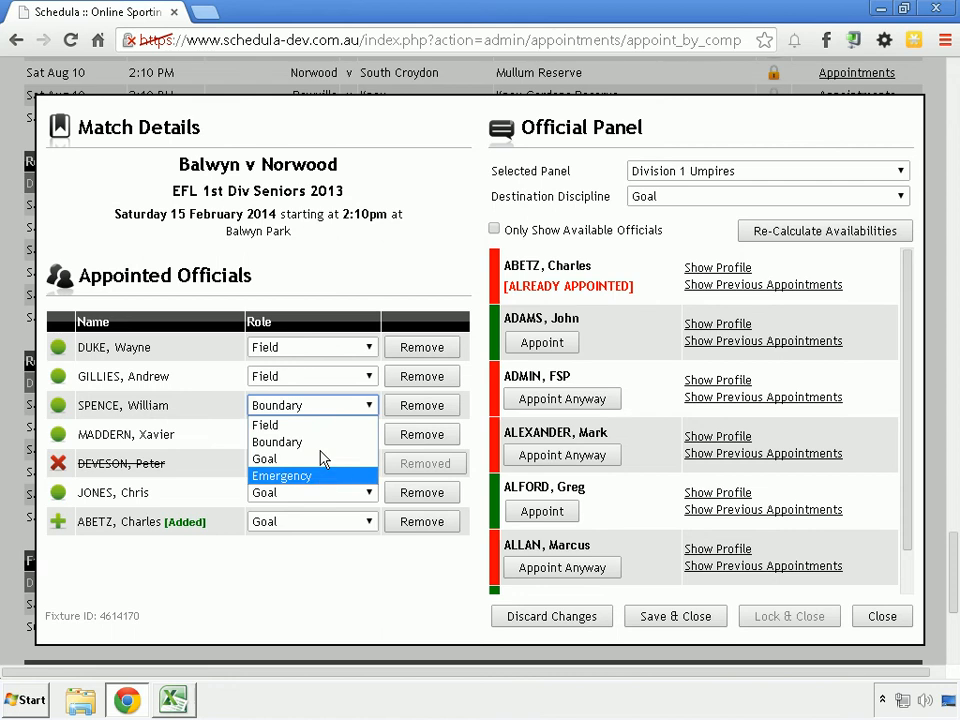
pyautogui.click(159, 401)
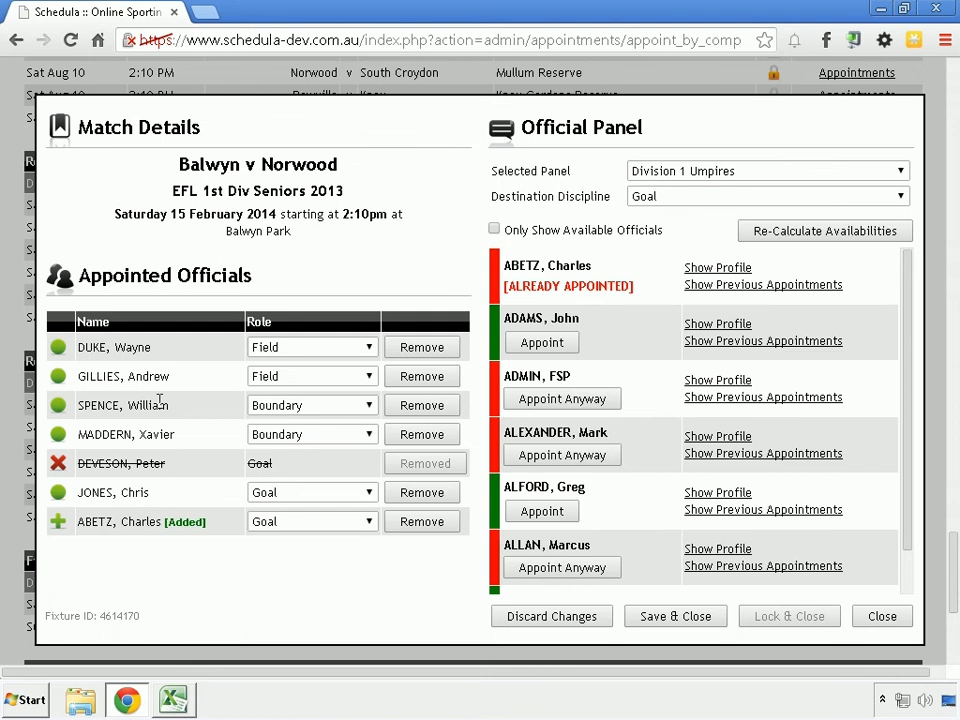
# Set the selected panel to Senior Field Umpire (built-in) and the destination discipline to Field
pyautogui.click(755, 181)
pyautogui.click(728, 187)
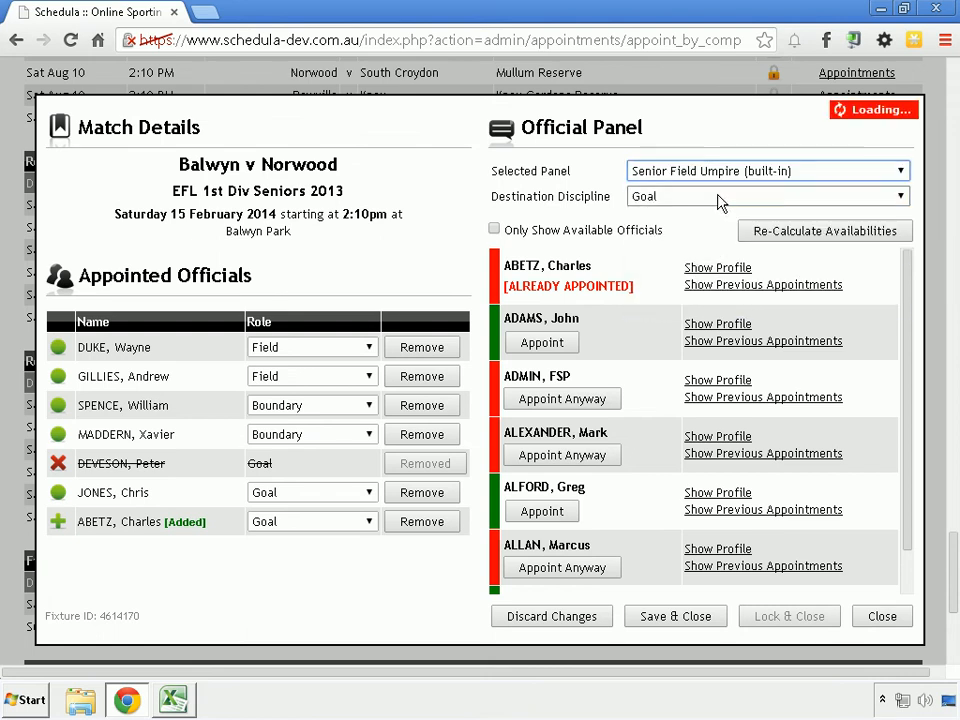
pyautogui.click(719, 200)
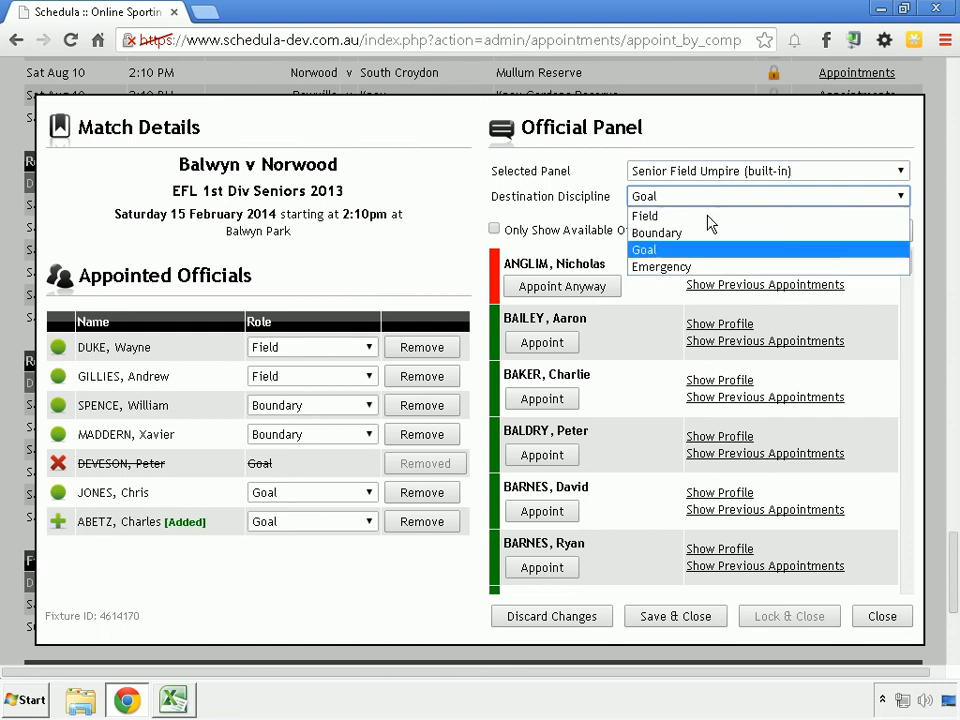
pyautogui.click(700, 216)
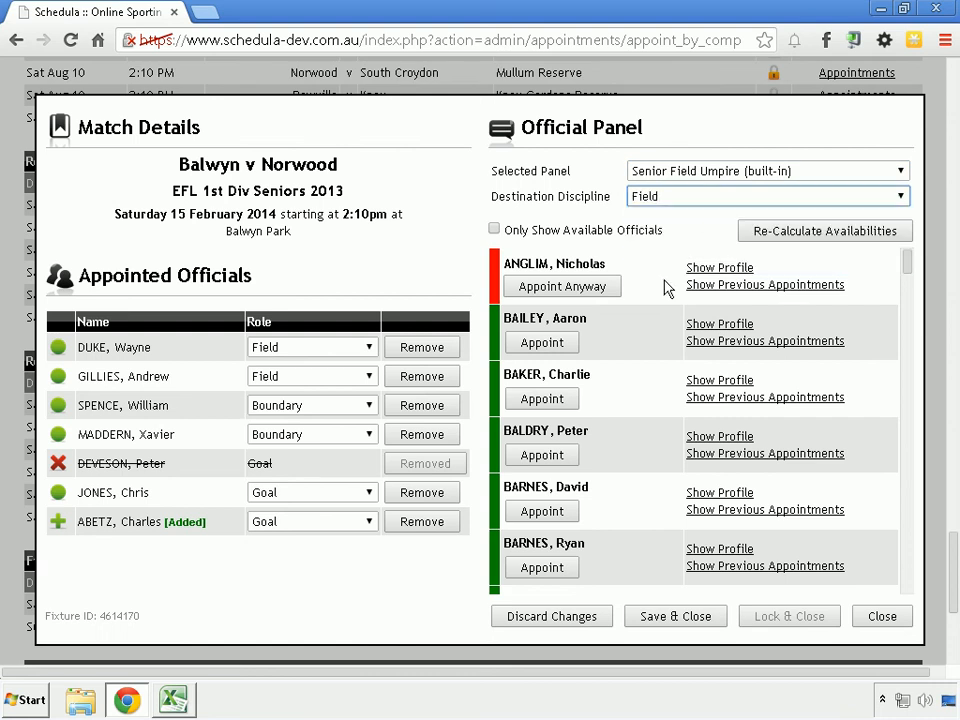
# Turn the available-officials filter on and off again, and appoint the second and fourth listed senior field umpires to Field
pyautogui.click(494, 230)
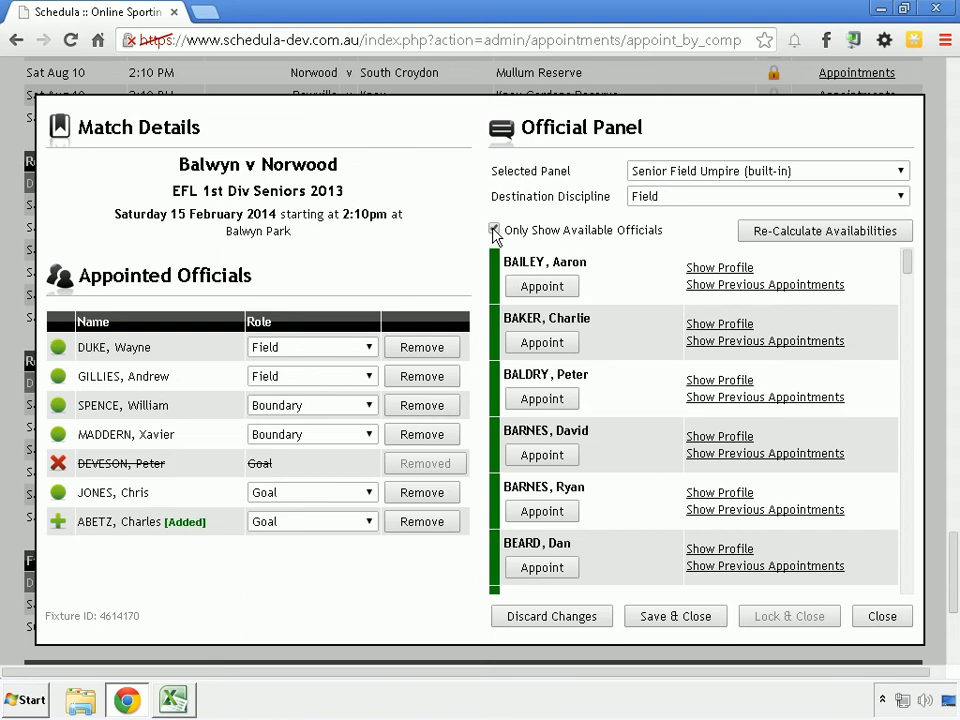
pyautogui.click(494, 230)
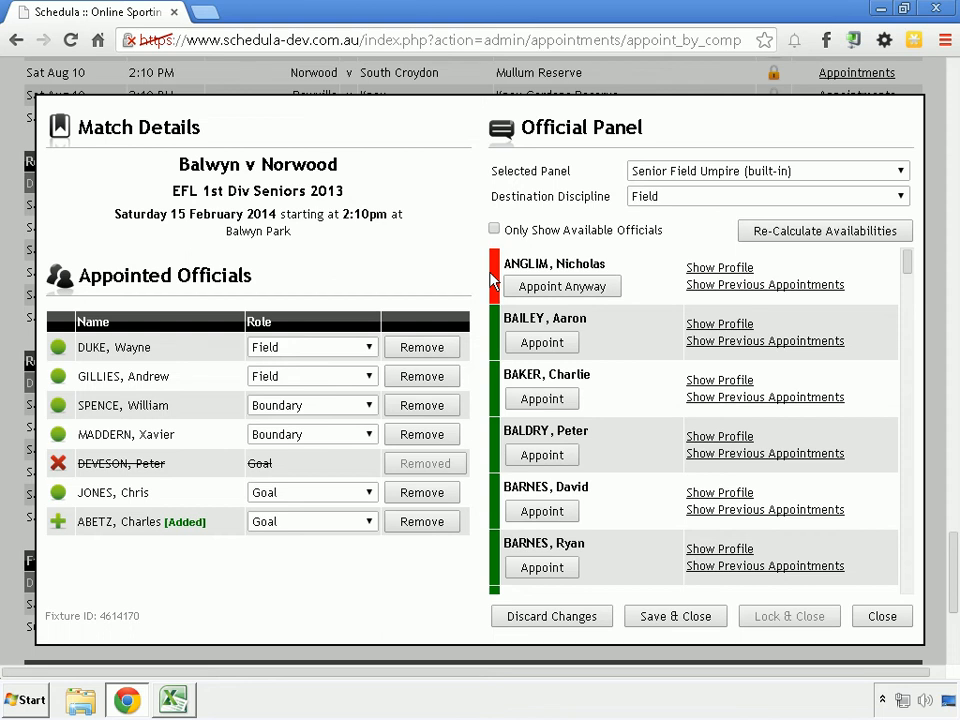
pyautogui.click(572, 345)
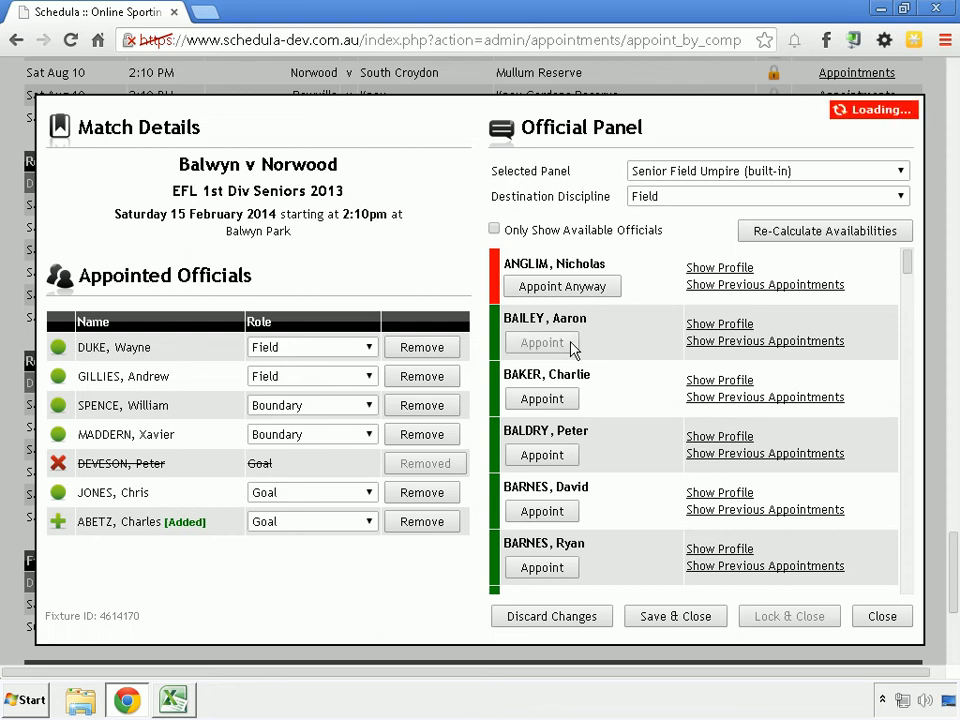
pyautogui.click(566, 459)
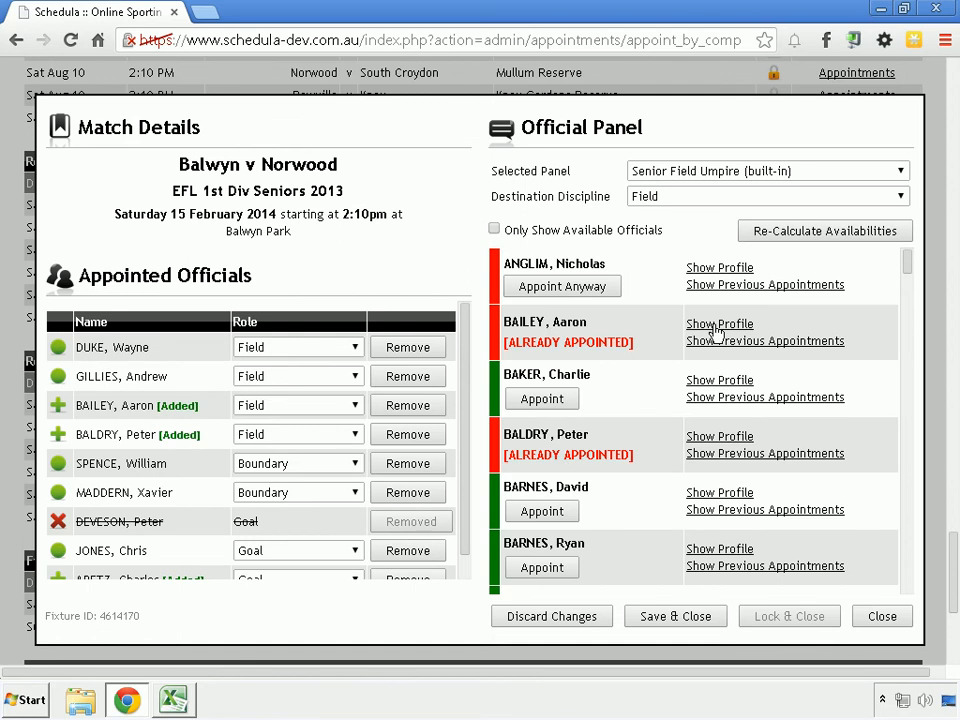
# View the profile and the previous appointments of the second official in the Senior Field Umpire panel
pyautogui.click(716, 330)
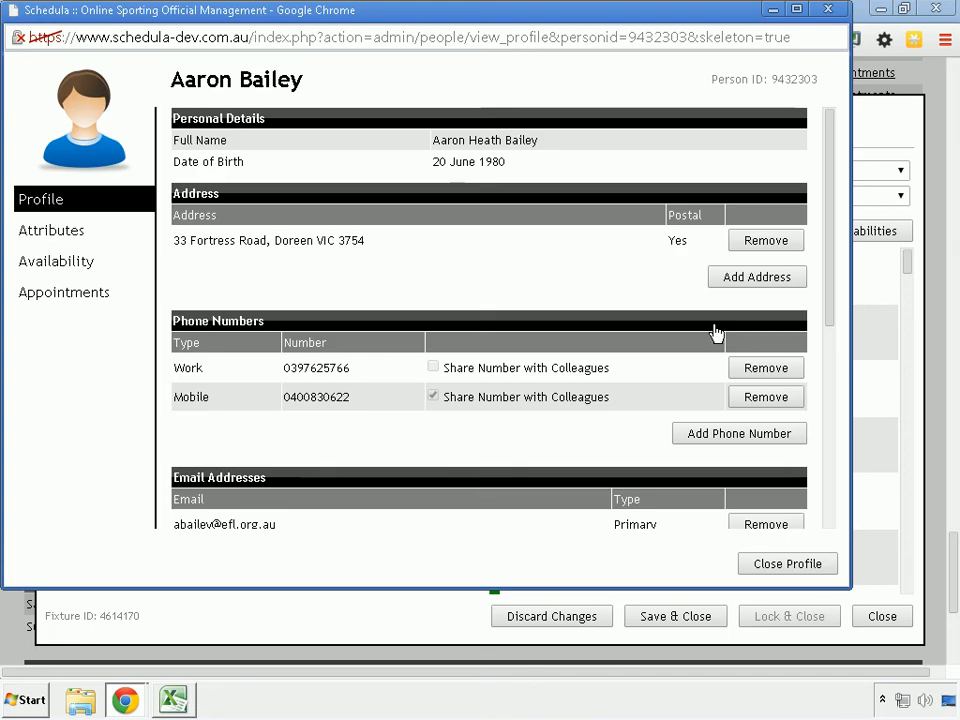
pyautogui.click(830, 12)
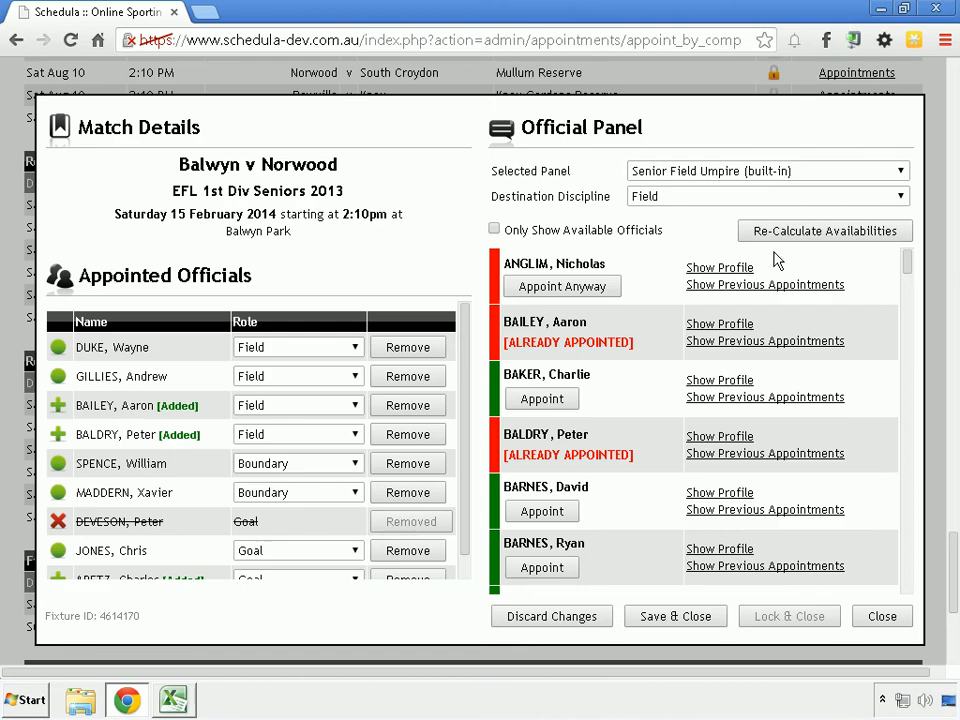
pyautogui.click(755, 344)
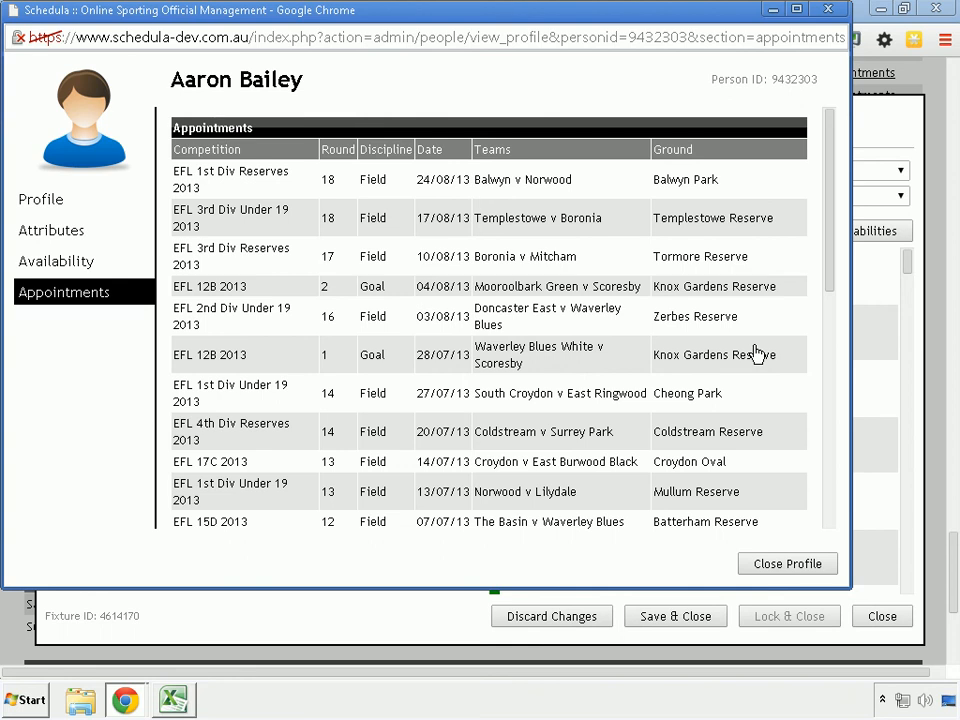
# Close the official's profile window, and save and close the appointments of the Balwyn v Norwood match
pyautogui.click(824, 10)
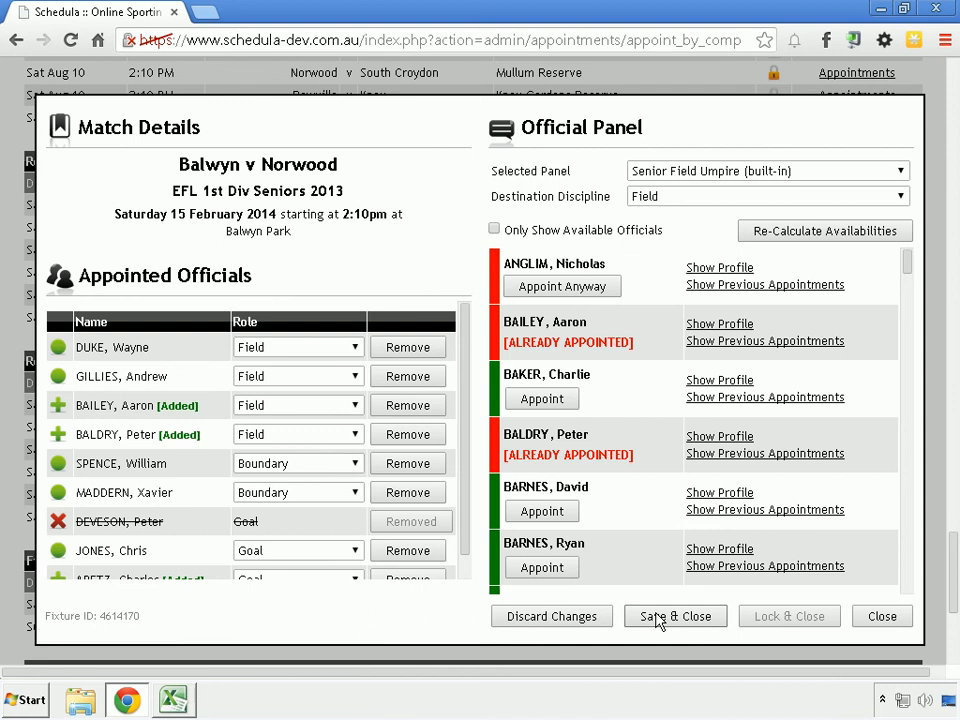
pyautogui.click(657, 617)
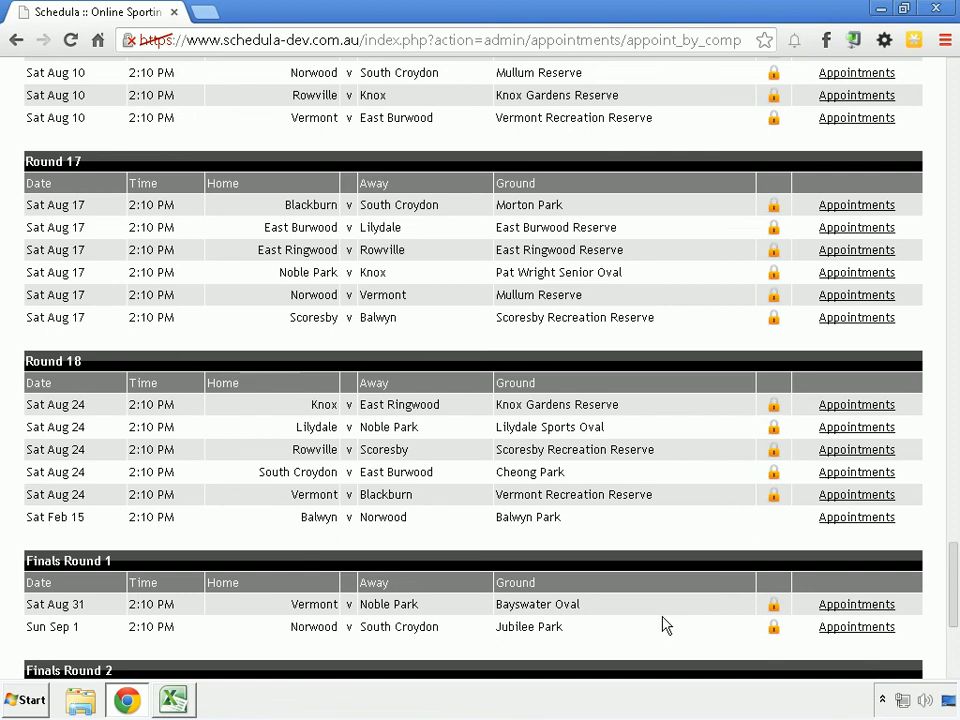
# In Appoint by Week, show the fixtures for league EFL, season 2013, Week 12 (Jun 24 to Jun 30)
pyautogui.moveTo(954, 588); pyautogui.dragTo(949, 90)
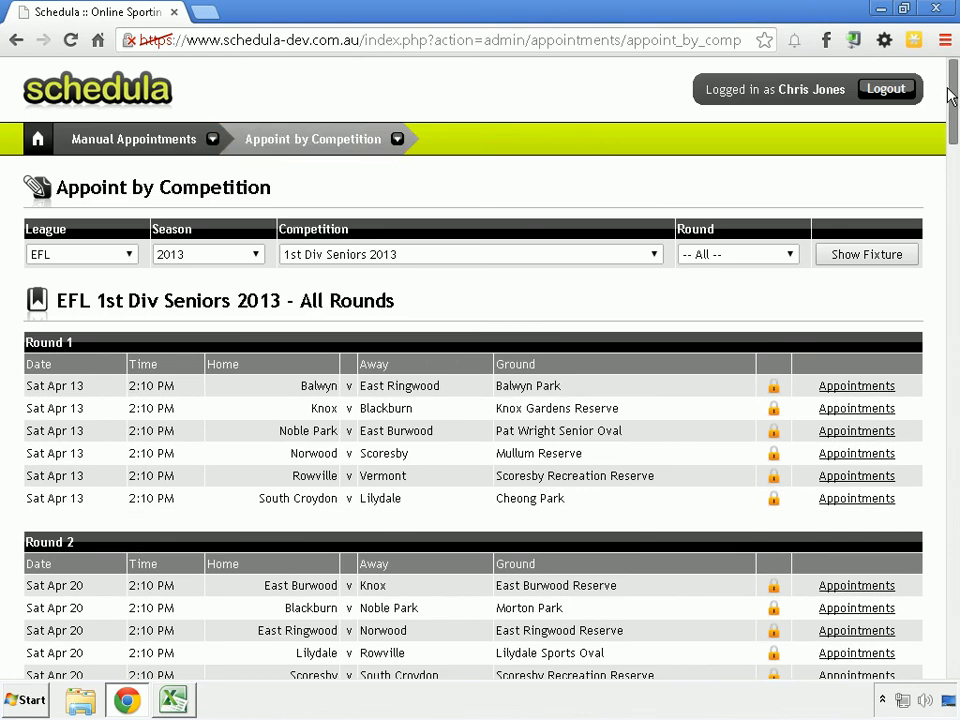
pyautogui.moveTo(350, 147)
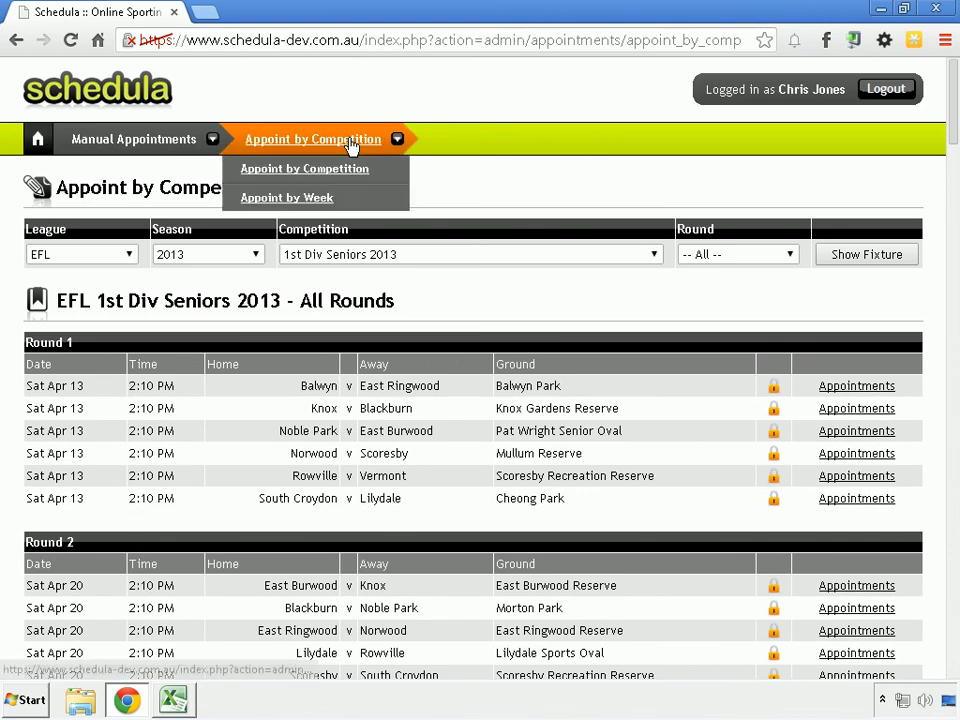
pyautogui.click(326, 200)
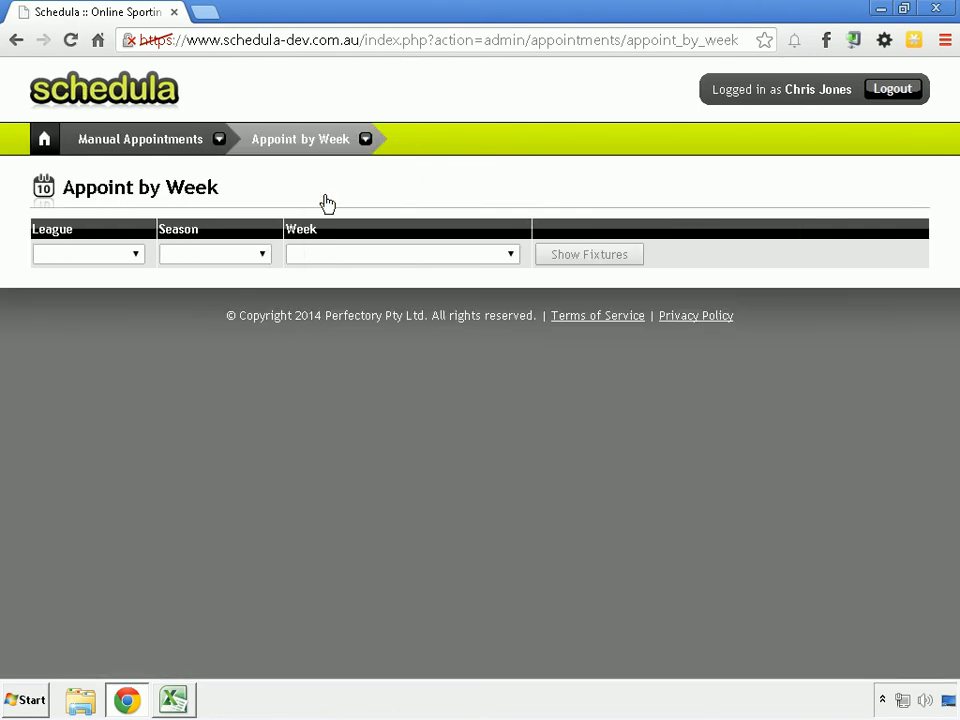
pyautogui.click(123, 257)
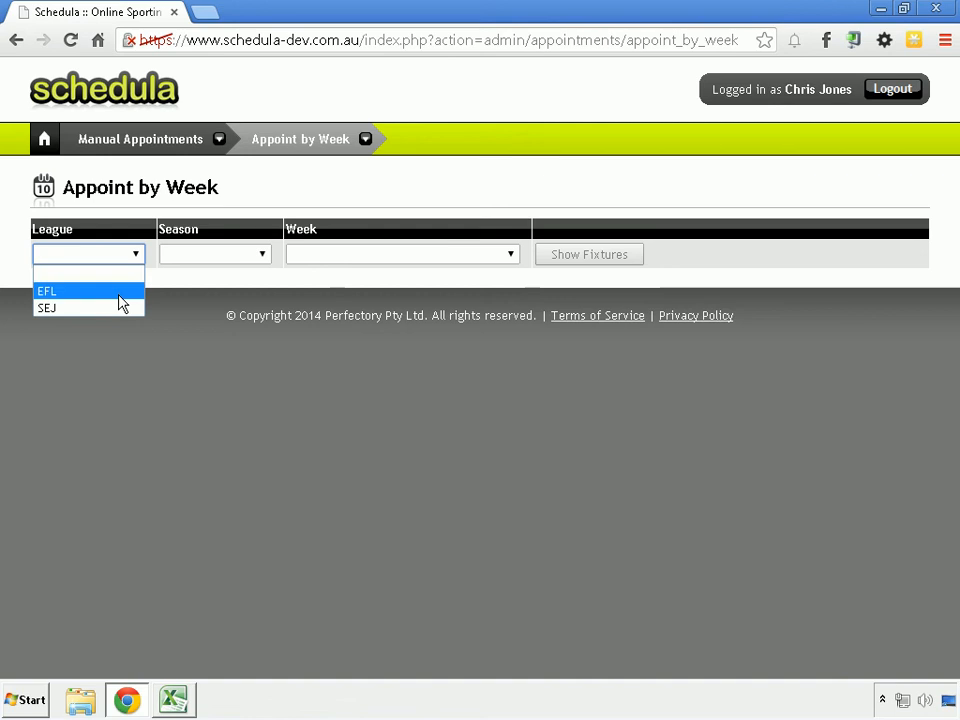
pyautogui.click(119, 292)
pyautogui.click(184, 256)
pyautogui.click(184, 290)
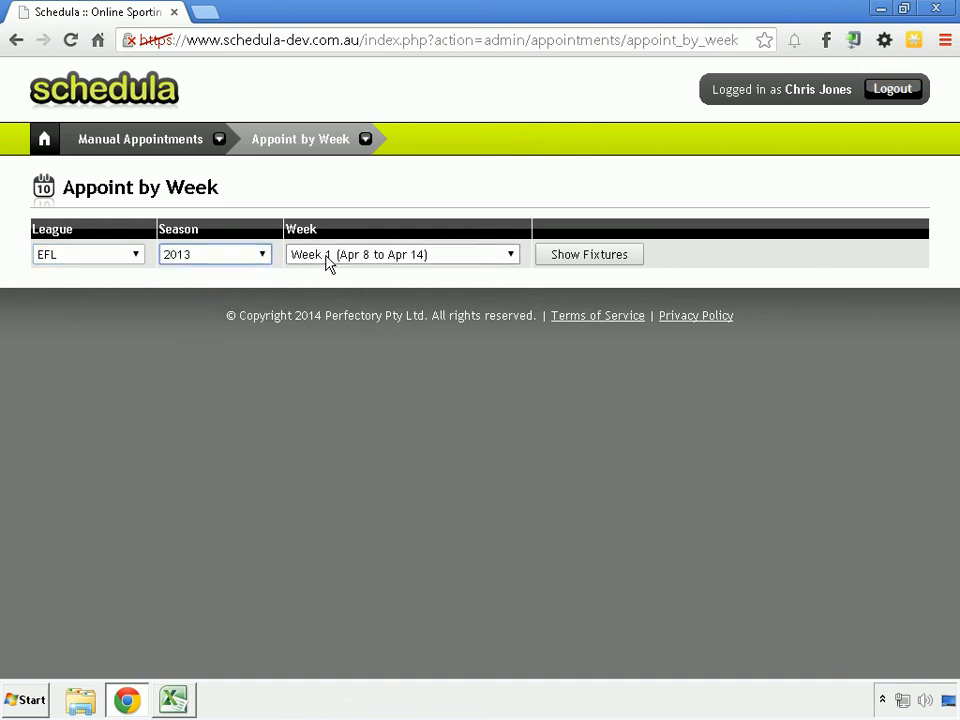
pyautogui.click(328, 258)
pyautogui.click(345, 459)
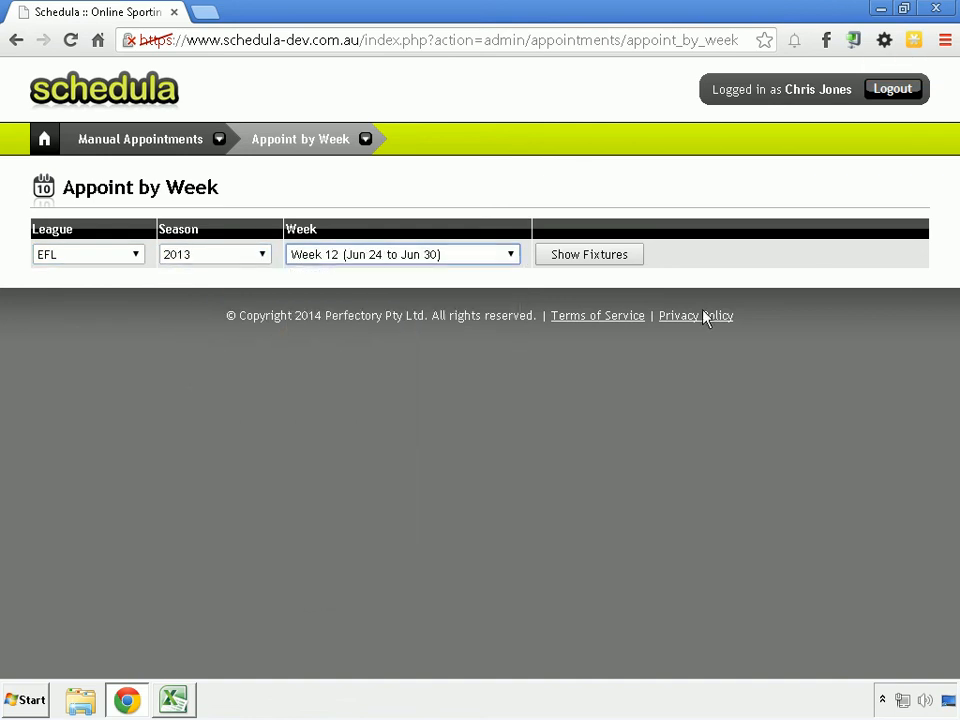
pyautogui.click(630, 257)
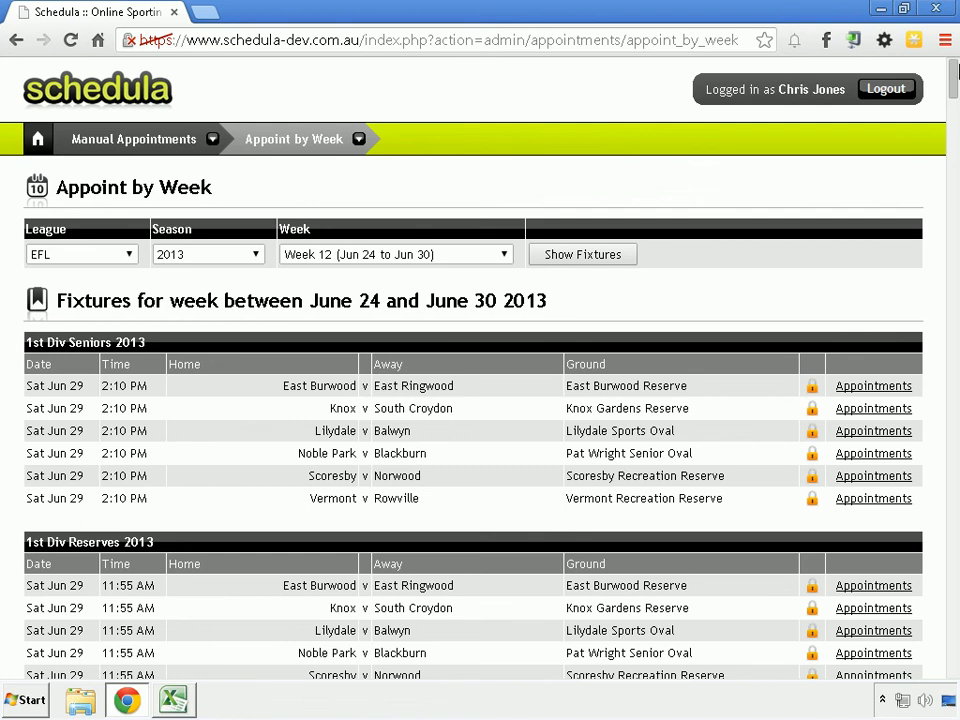
# View the appointments of the 1st Div Under 19 match Noble Park v Blackburn, and close them without changes
pyautogui.scroll(-6, 868, 225)
pyautogui.click(866, 210)
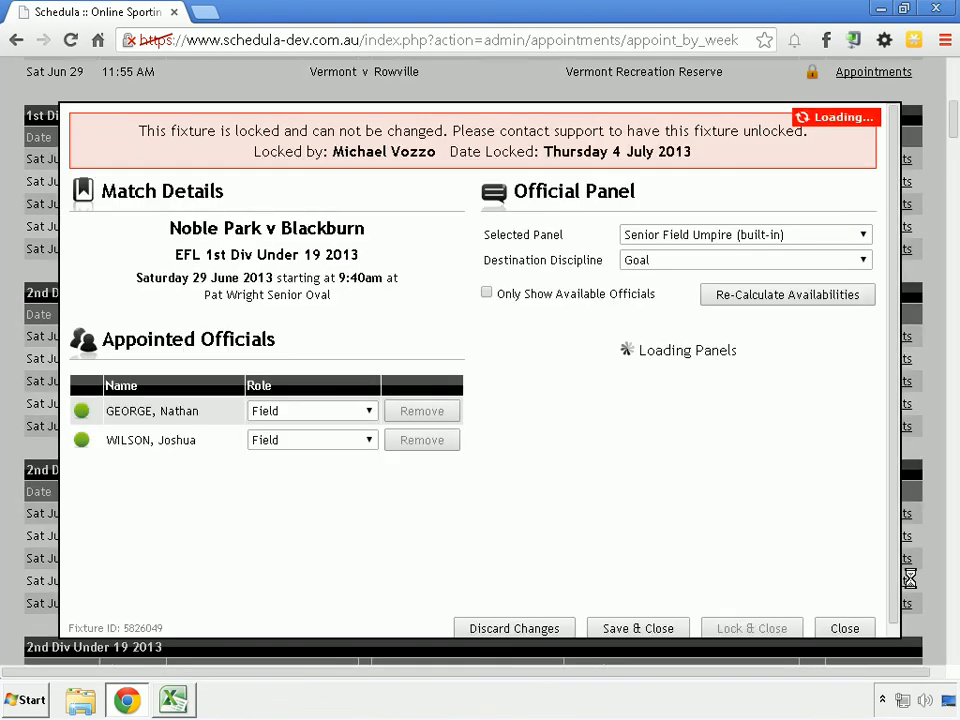
pyautogui.click(845, 629)
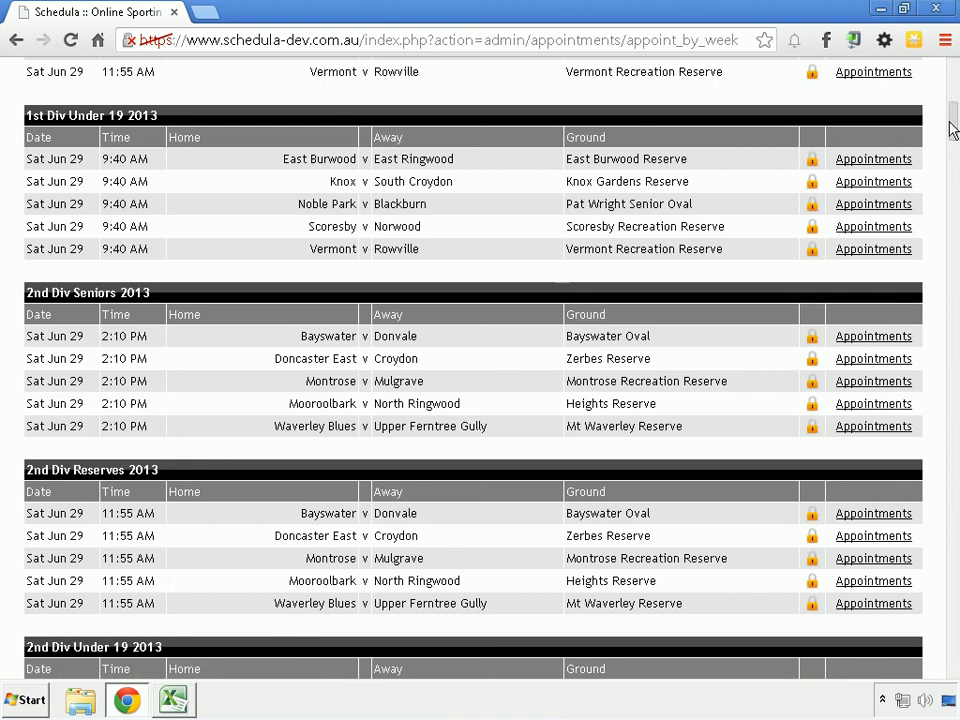
# In Appoint by Ground, show the fixtures for league EFL, season 2013, at Bayswater Oval
pyautogui.moveTo(951, 113); pyautogui.dragTo(951, 70)
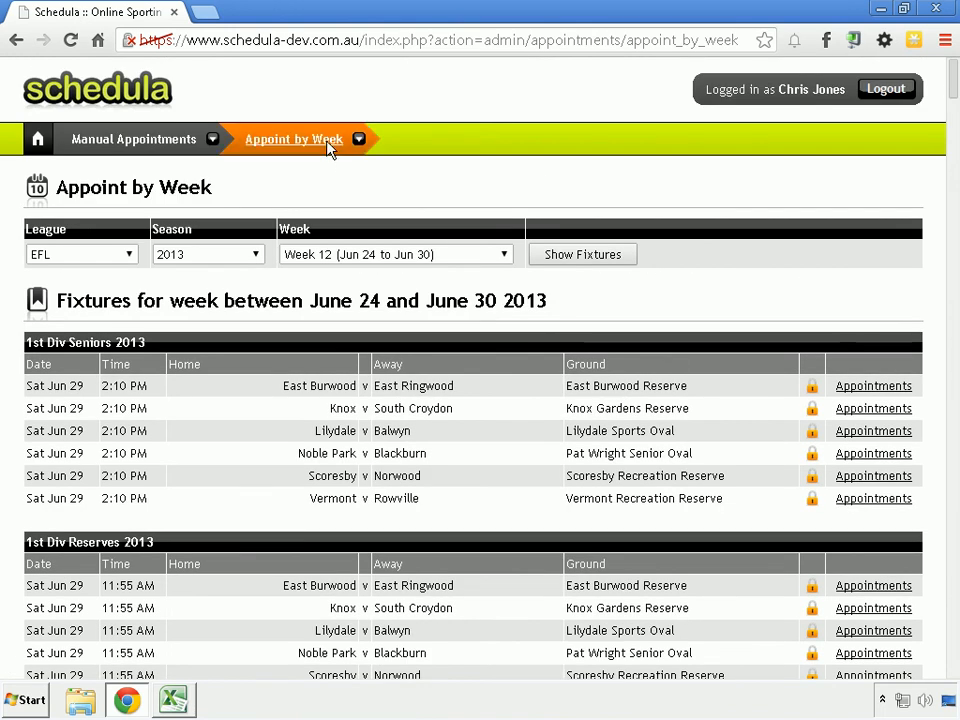
pyautogui.moveTo(330, 145)
pyautogui.click(262, 228)
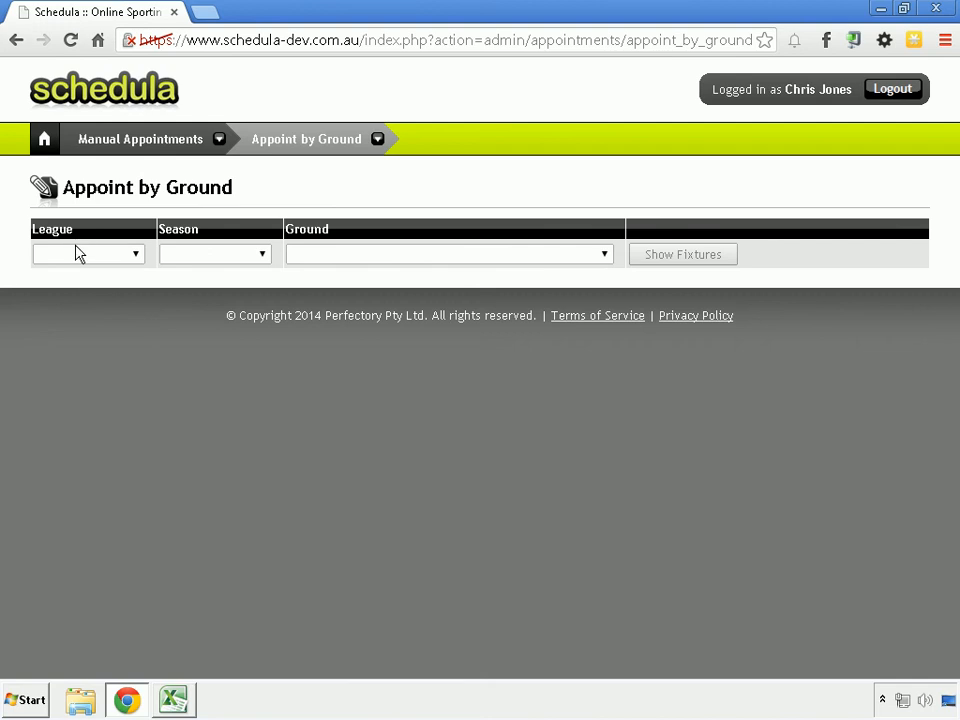
pyautogui.click(77, 254)
pyautogui.click(99, 300)
pyautogui.click(195, 258)
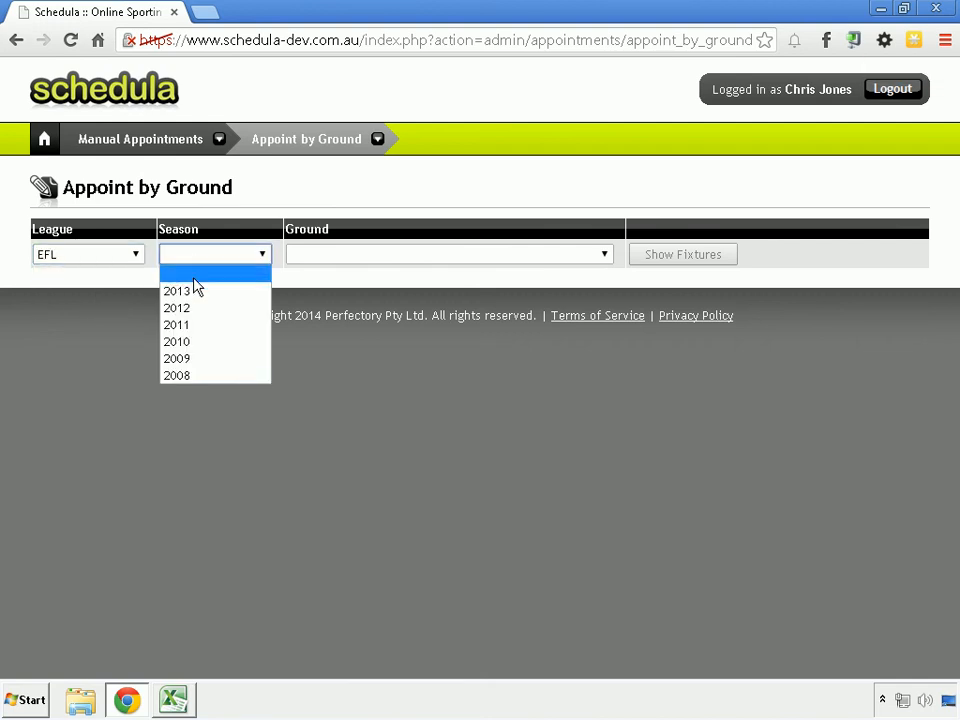
pyautogui.click(205, 297)
pyautogui.click(300, 258)
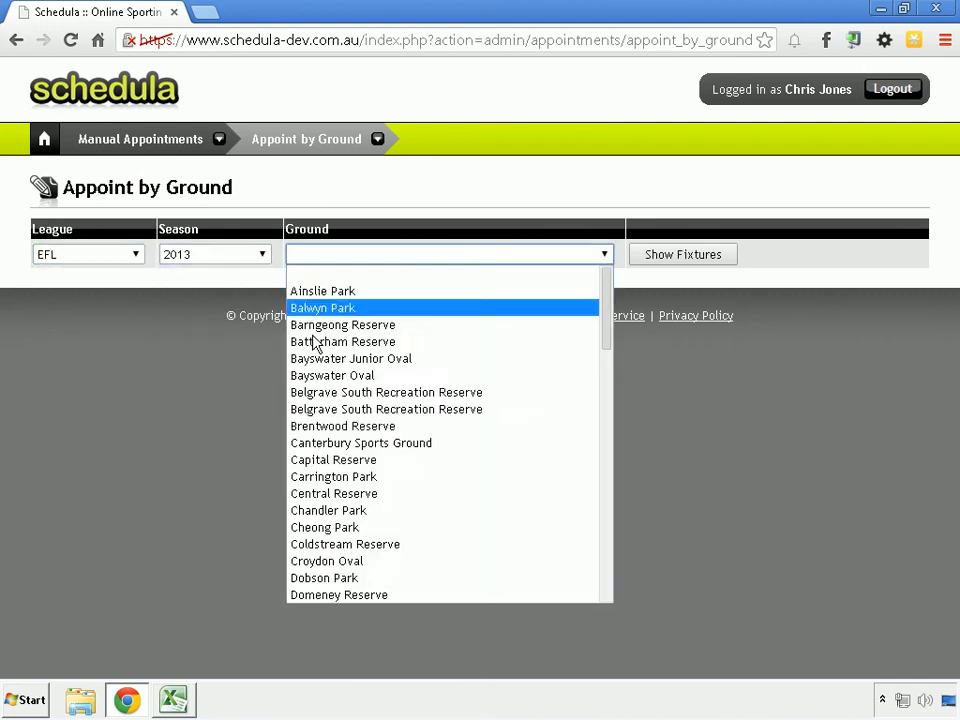
pyautogui.click(347, 378)
pyautogui.click(667, 260)
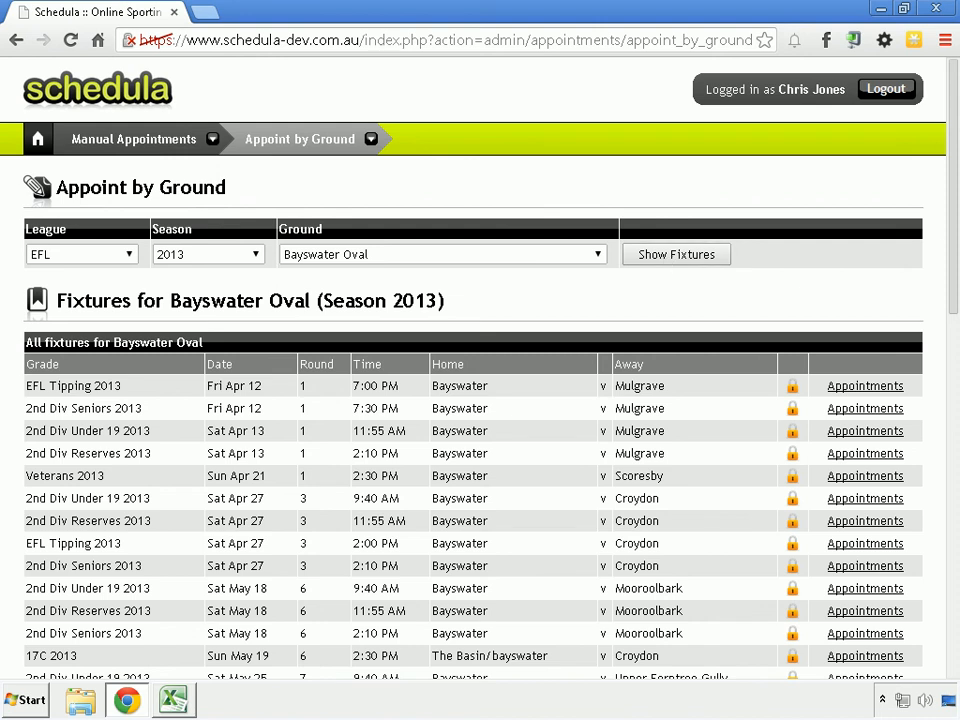
# Look through the Bayswater Oval fixtures and view the appointments of the 13 April 2nd Div Reserves match Bayswater v Mulgrave
pyautogui.scroll(-3, 946, 416)
pyautogui.scroll(-3, 946, 416)
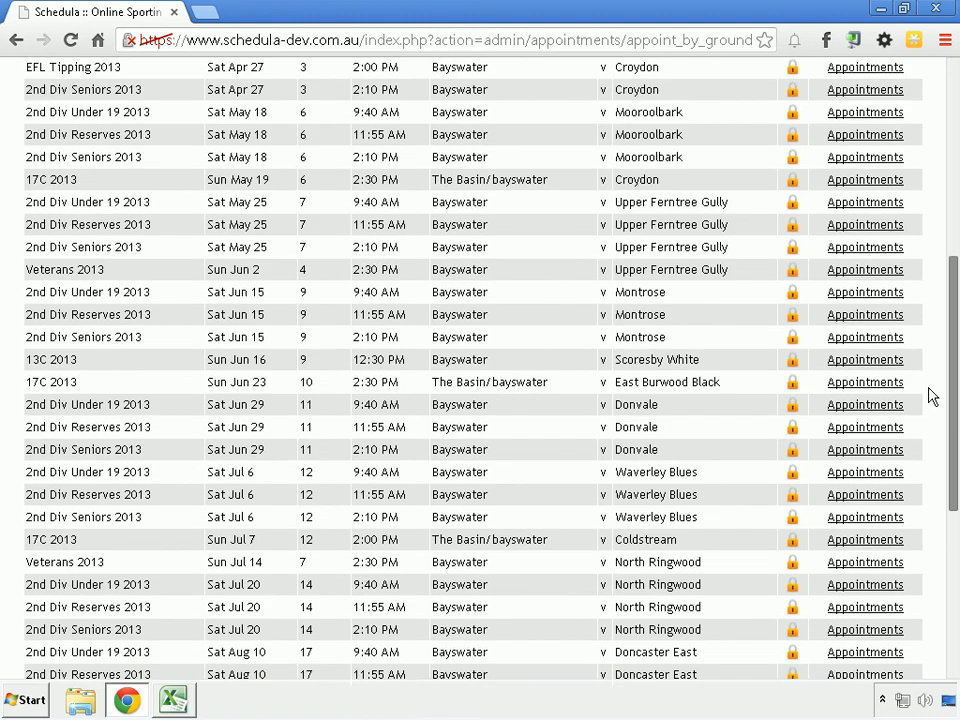
pyautogui.scroll(5, 932, 396)
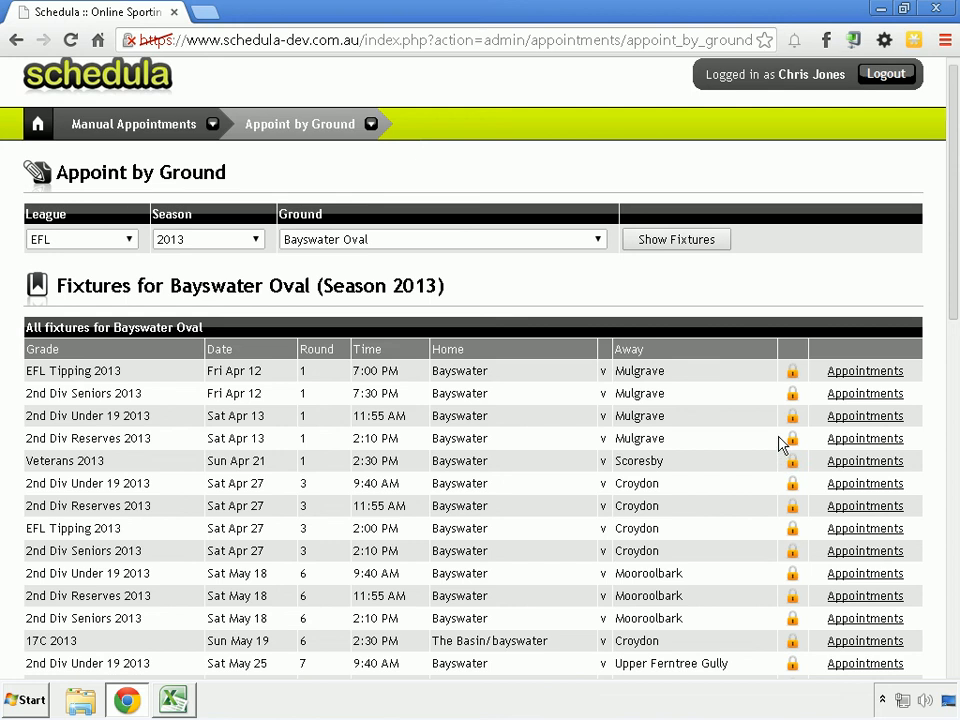
pyautogui.click(833, 440)
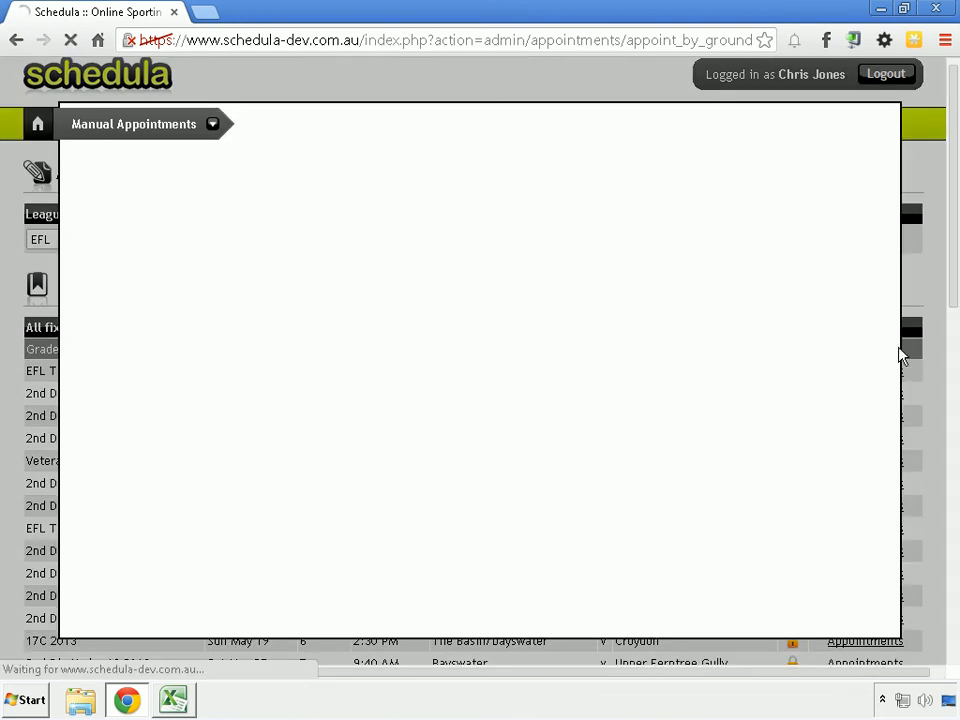
pyautogui.moveTo(955, 241); pyautogui.dragTo(957, 262)
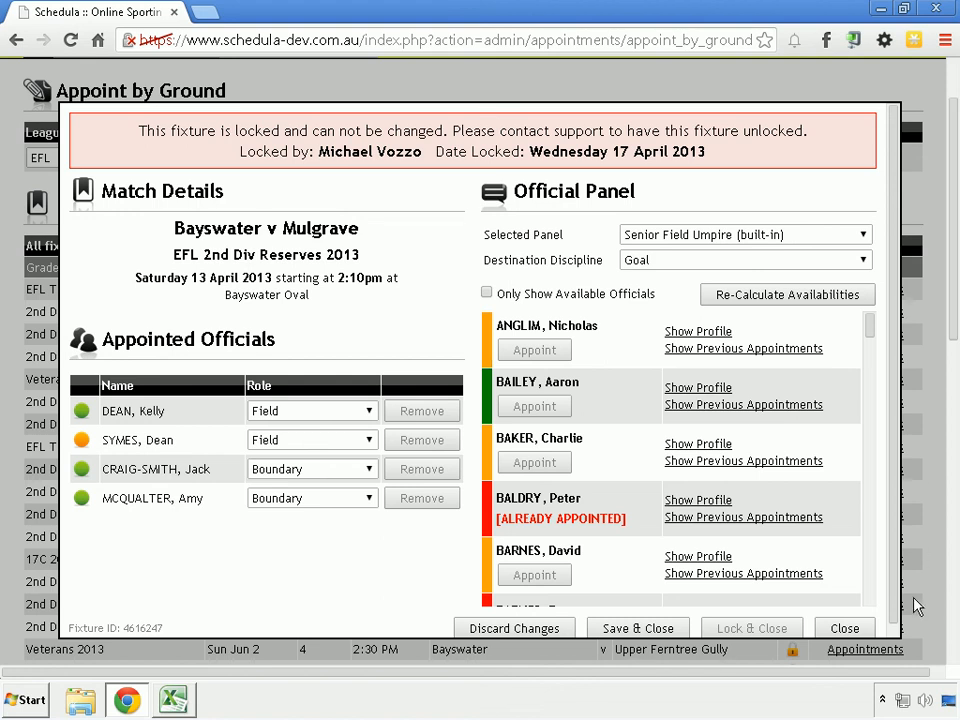
pyautogui.click(845, 628)
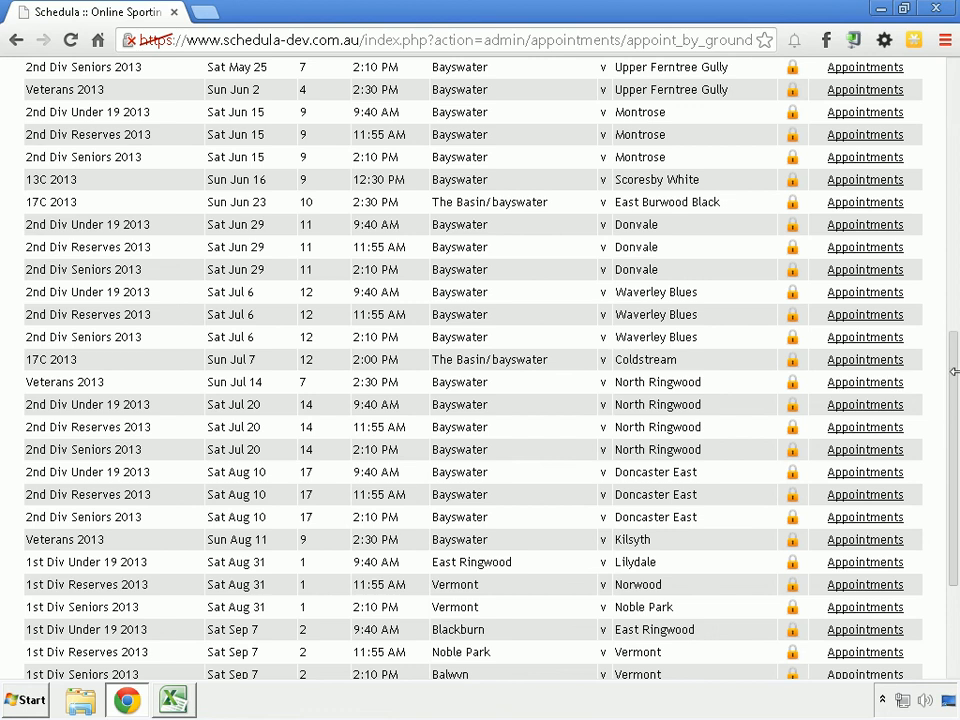
pyautogui.scroll(-3, 956, 437)
pyautogui.scroll(6, 940, 210)
pyautogui.scroll(4, 940, 210)
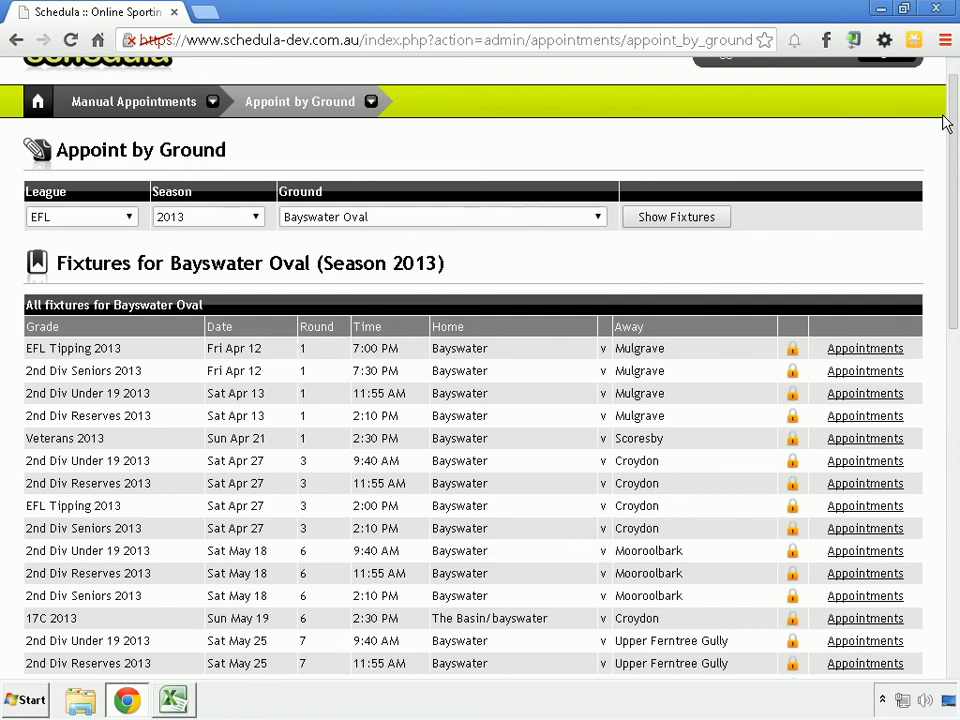
# In Bulk Lock Fixtures, show the fixtures for league EFL, season 2013, Week 7 (May 20 to May 26)
pyautogui.scroll(1, 948, 100)
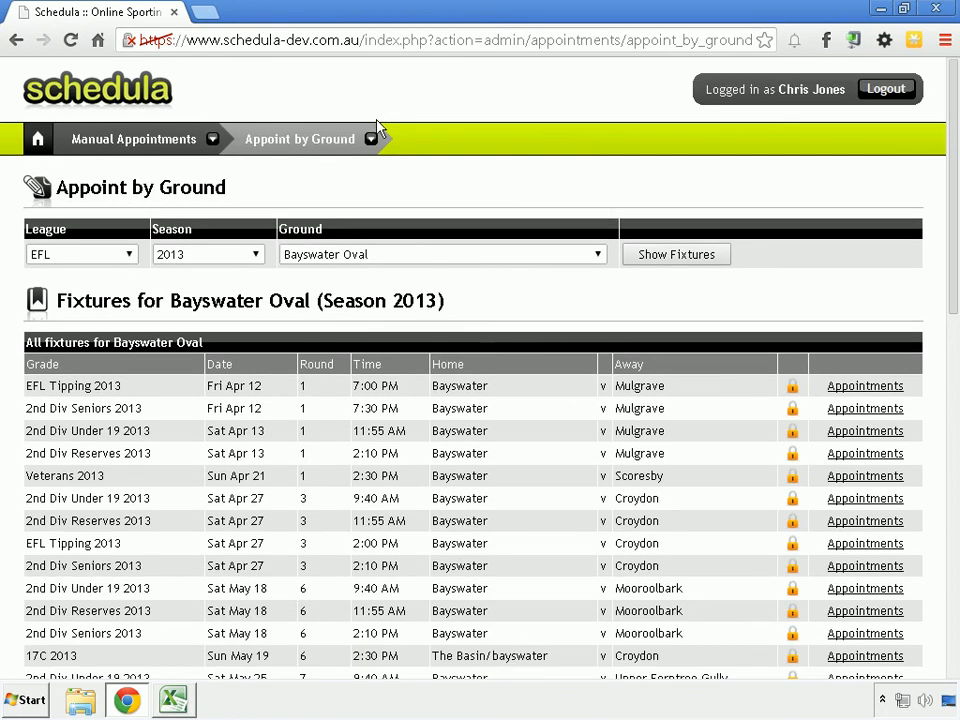
pyautogui.moveTo(350, 136)
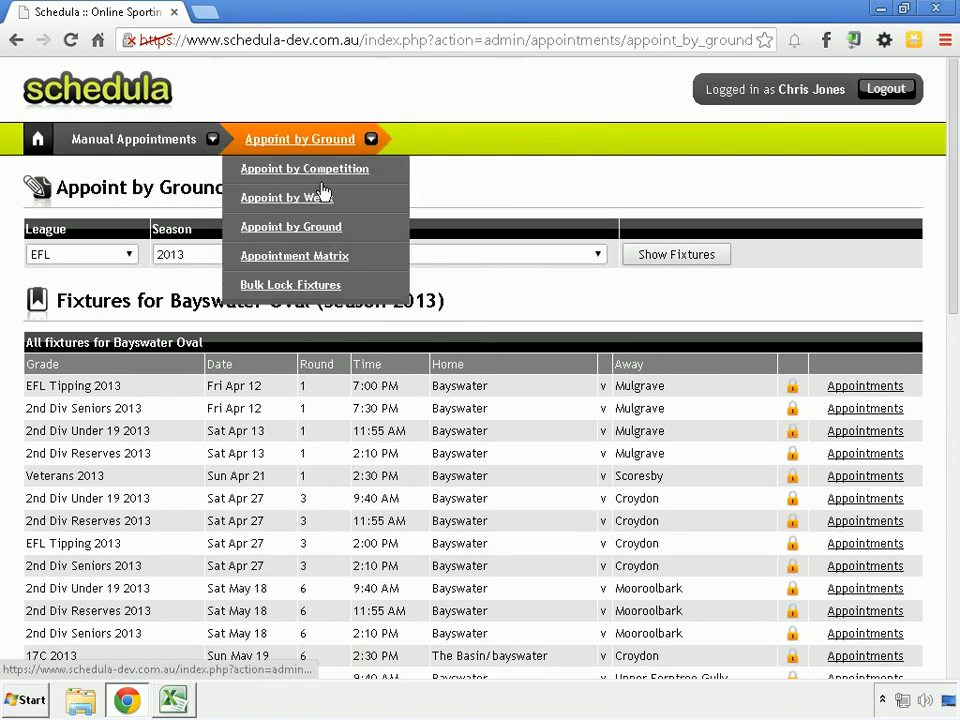
pyautogui.click(296, 289)
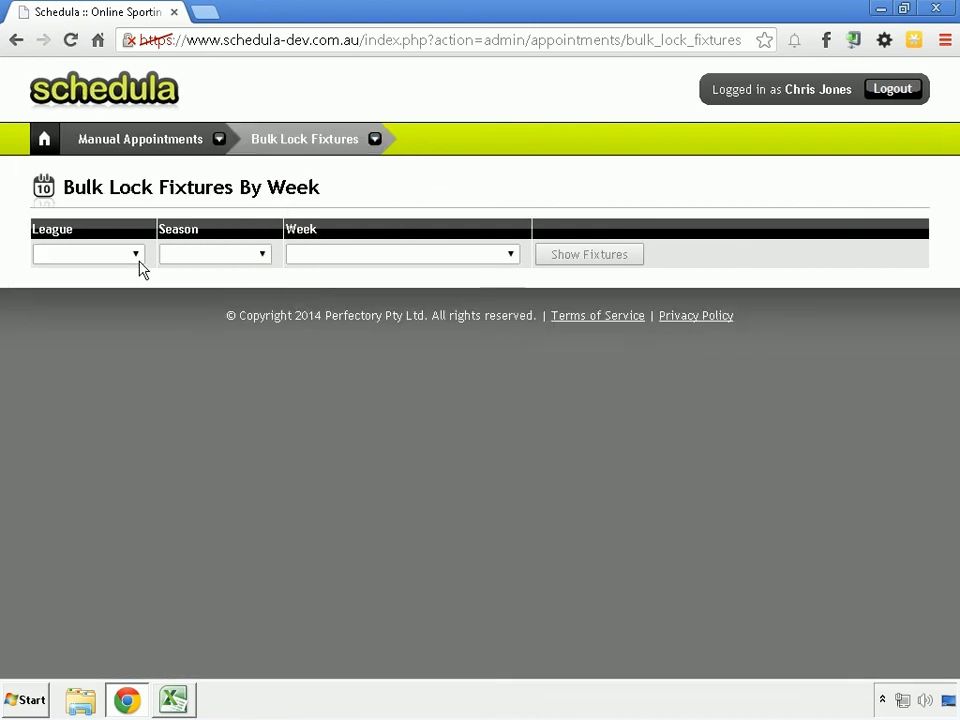
pyautogui.click(84, 258)
pyautogui.click(117, 292)
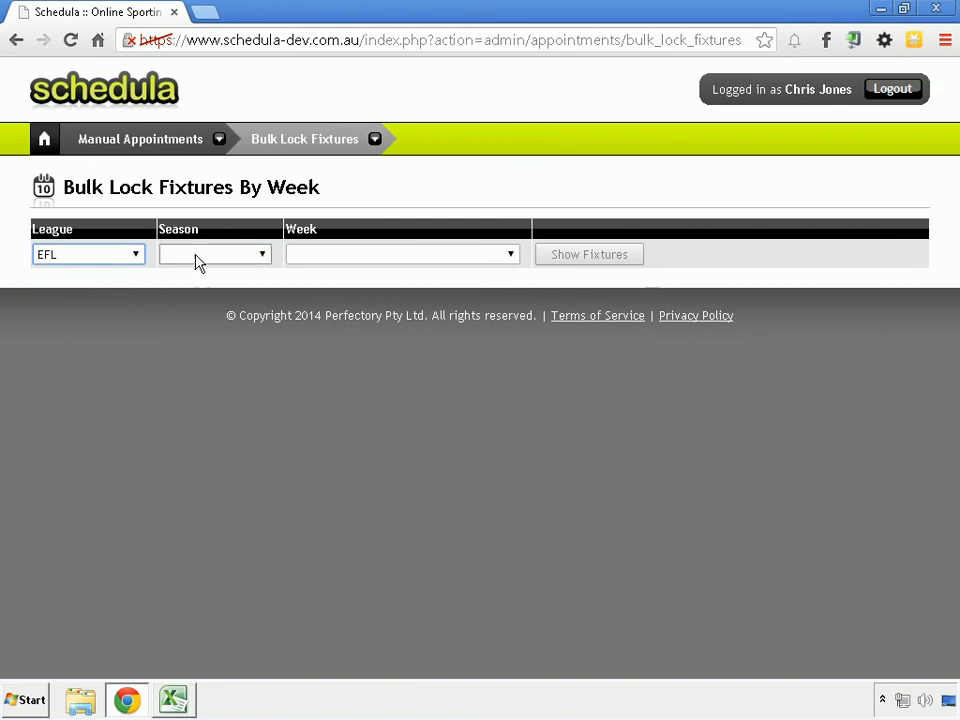
pyautogui.click(195, 258)
pyautogui.click(199, 292)
pyautogui.click(373, 252)
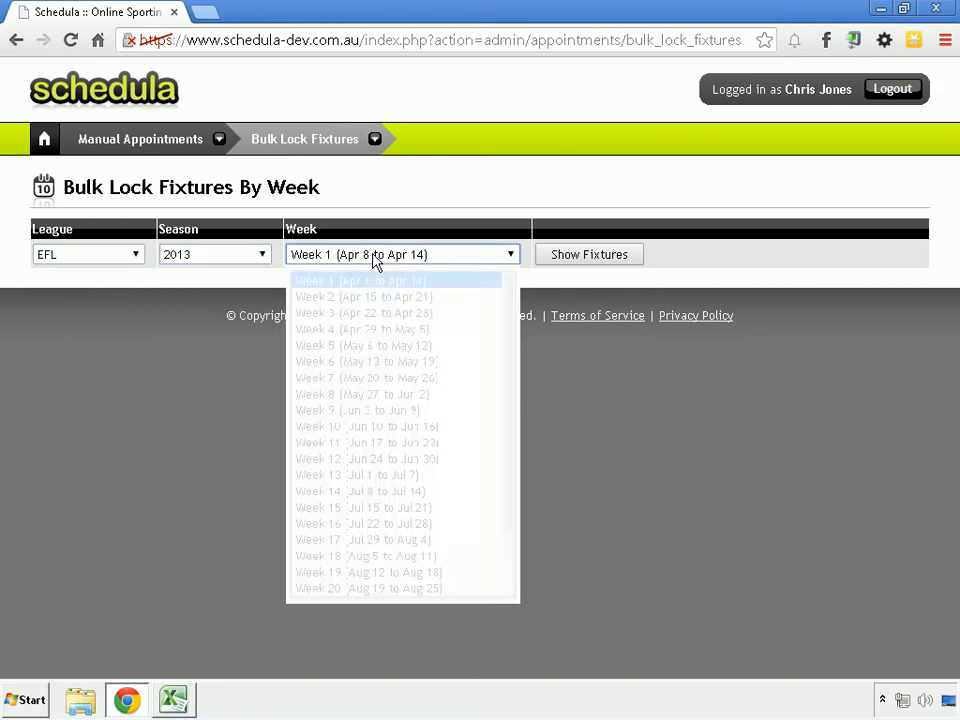
pyautogui.click(396, 375)
pyautogui.click(612, 256)
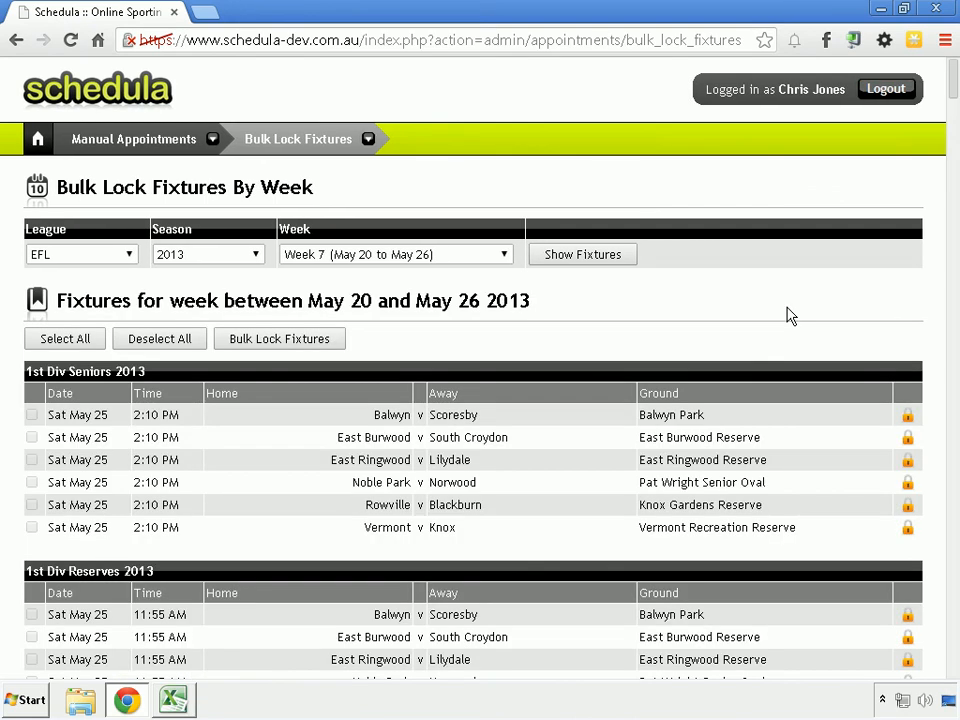
# Open the Appointment Matrix and set the selected organisation to the Eastern Football League entry that has 2013 season fixtures
pyautogui.scroll(-2, 789, 315)
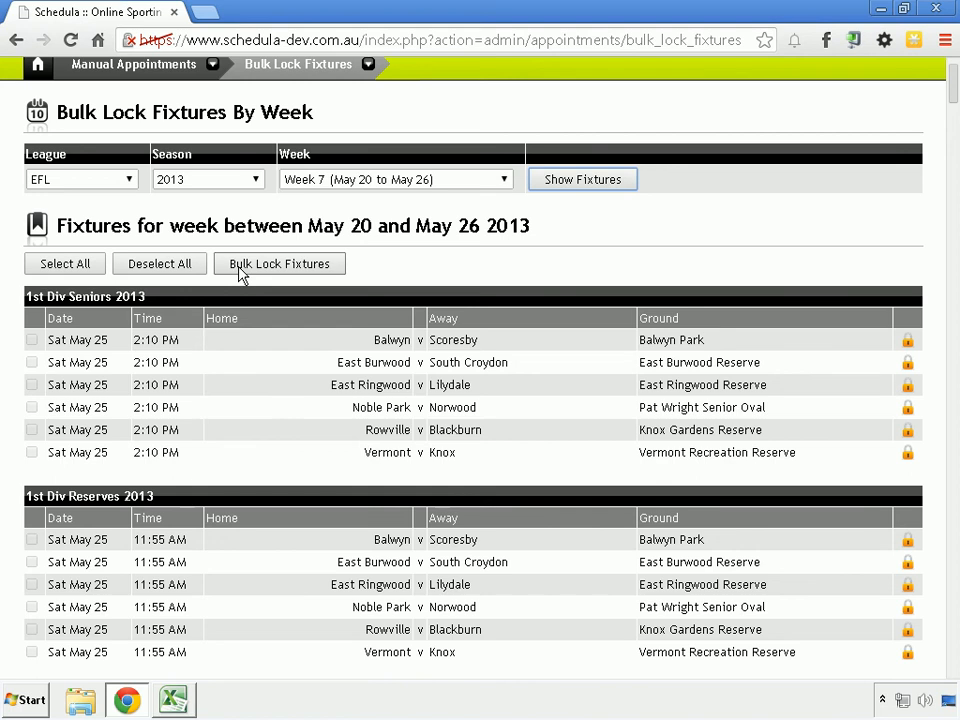
pyautogui.scroll(1, 240, 275)
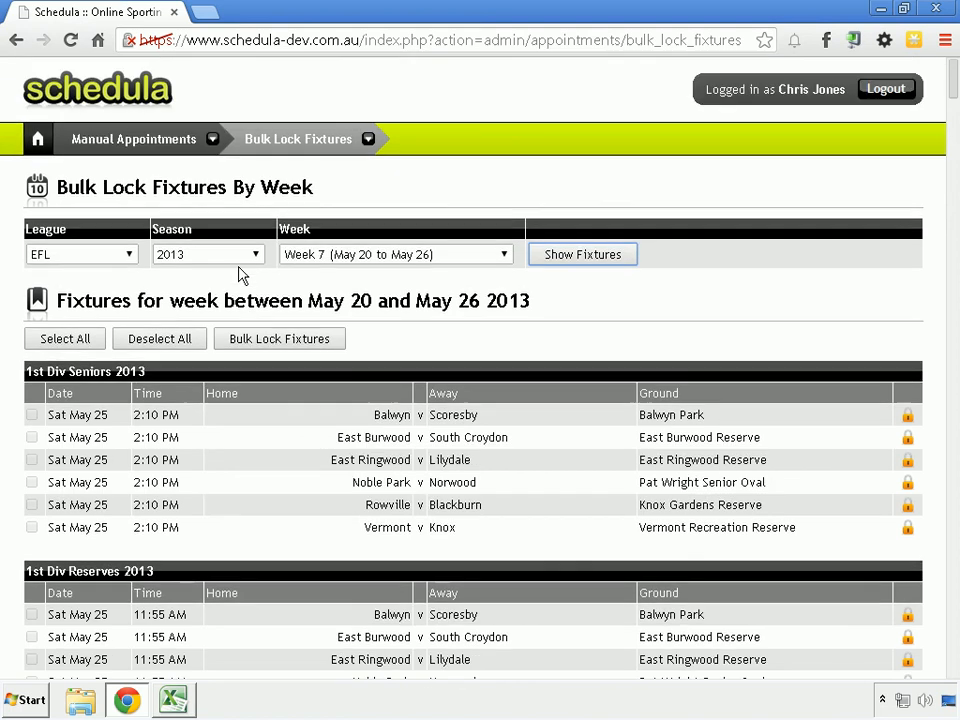
pyautogui.moveTo(294, 150)
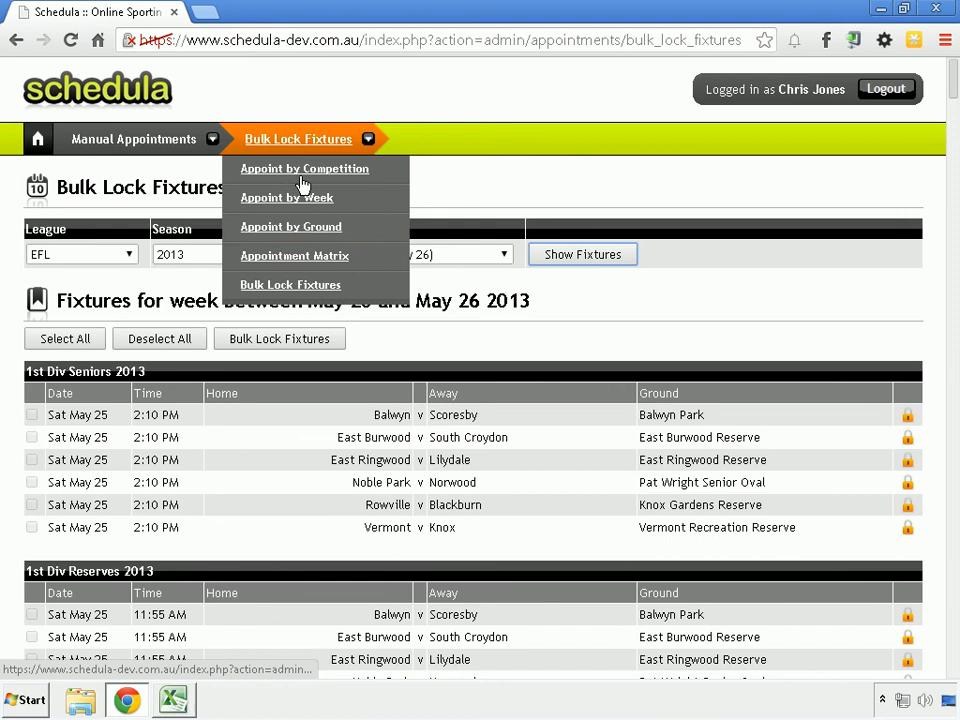
pyautogui.click(324, 263)
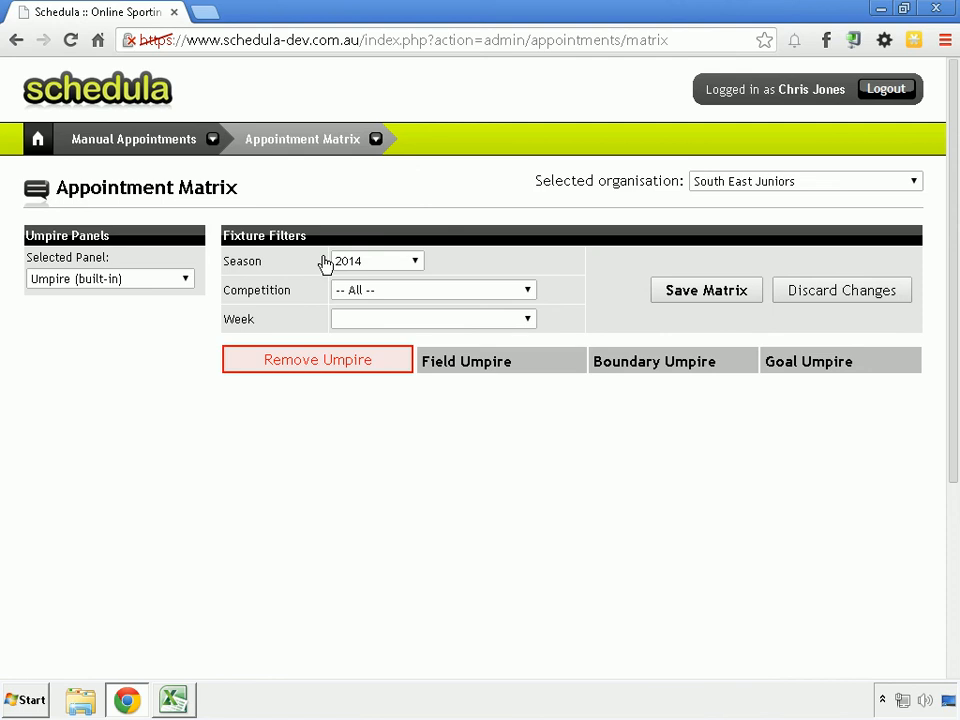
pyautogui.click(726, 183)
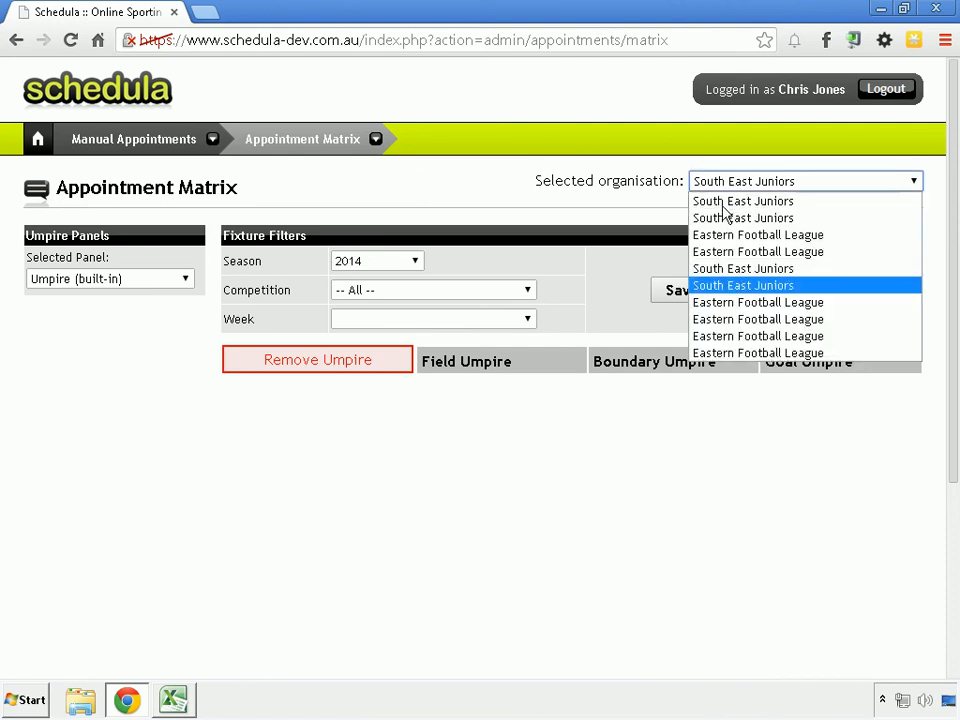
pyautogui.click(730, 319)
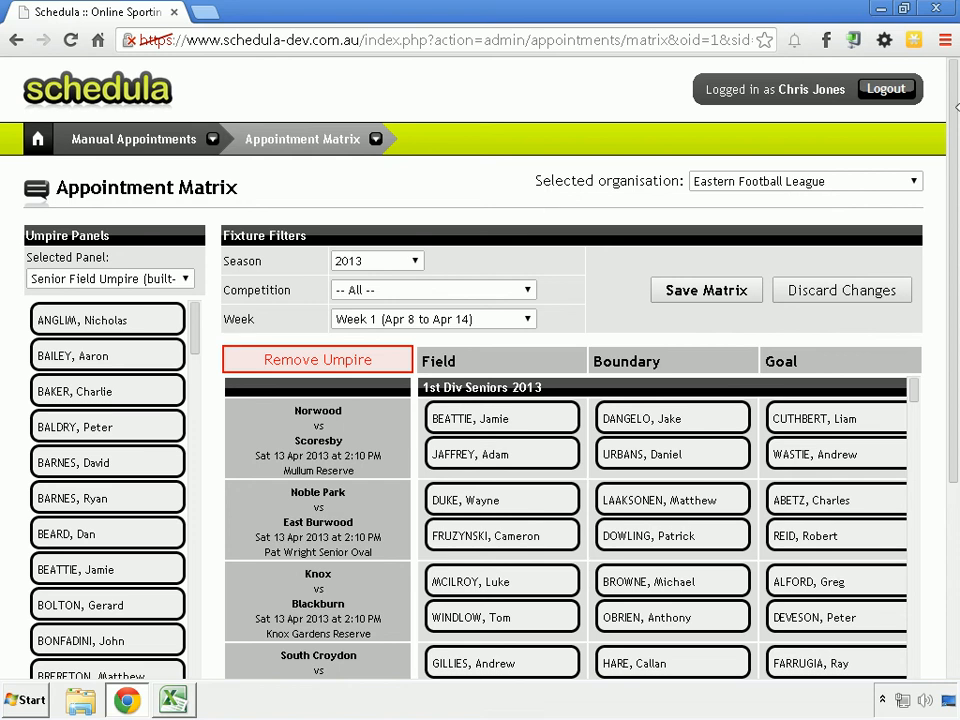
pyautogui.moveTo(954, 183); pyautogui.dragTo(937, 250)
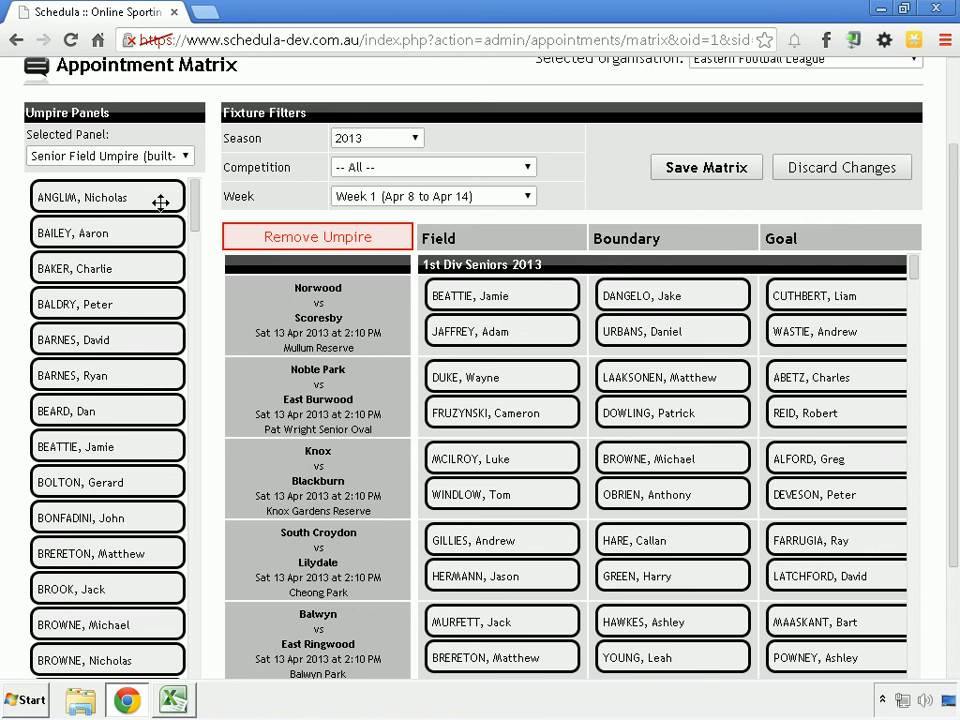
# View the available umpire panels and look over the Week 1 appointments in the matrix
pyautogui.click(147, 158)
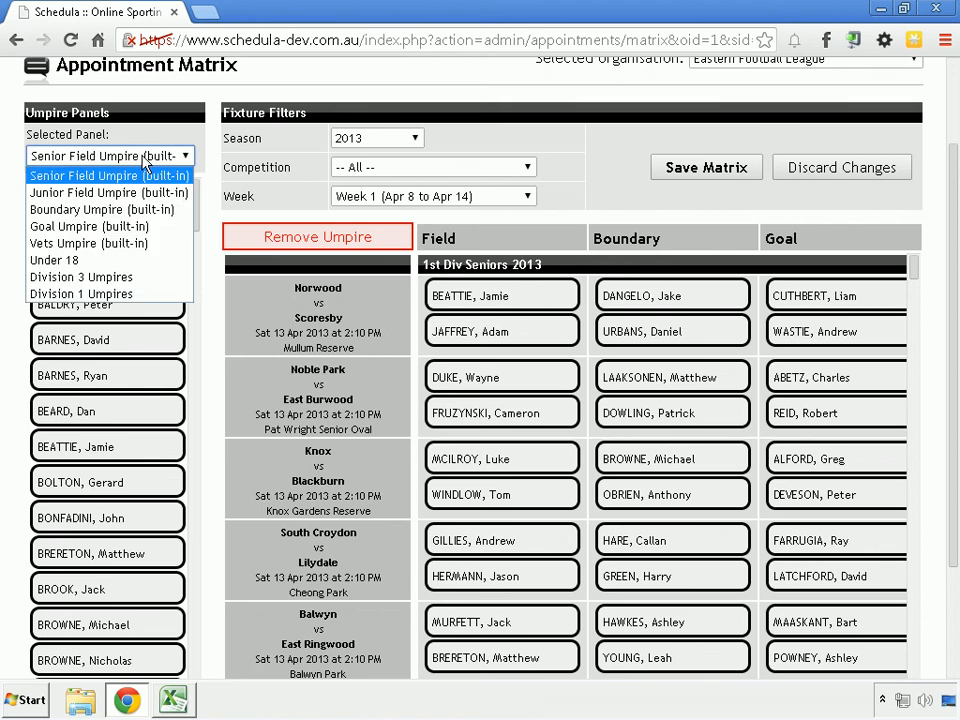
pyautogui.click(147, 158)
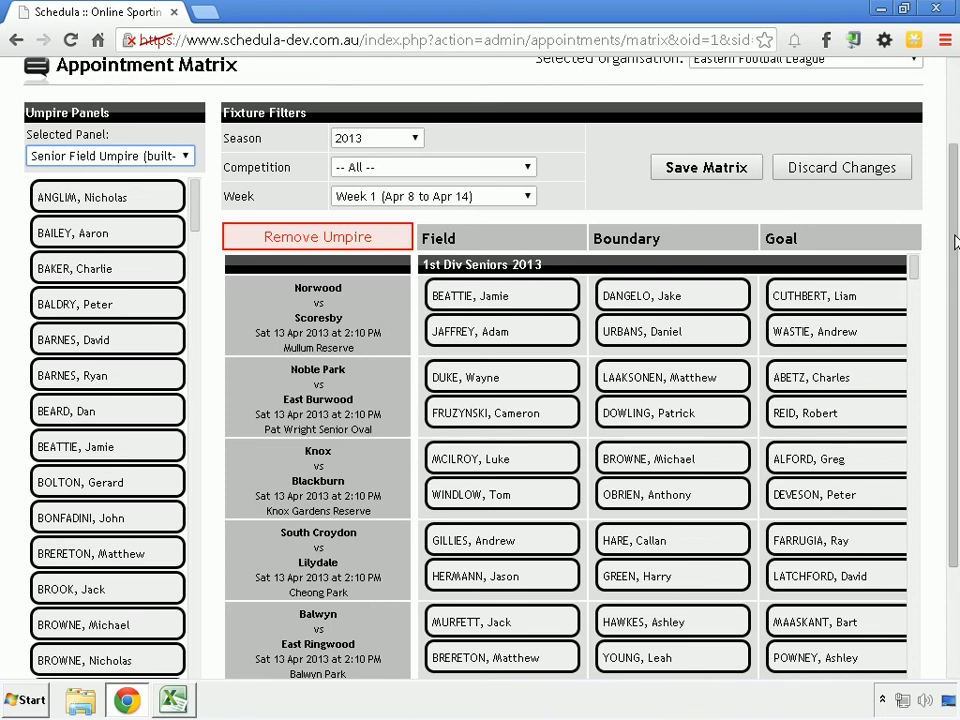
pyautogui.moveTo(955, 241); pyautogui.dragTo(950, 295)
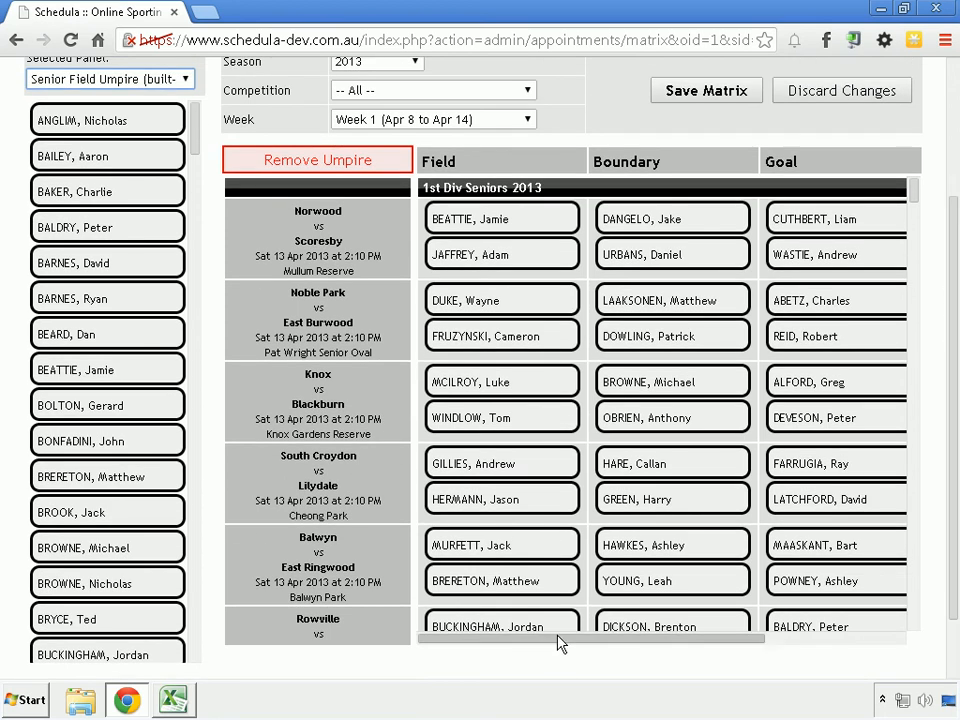
pyautogui.moveTo(561, 641); pyautogui.dragTo(516, 653)
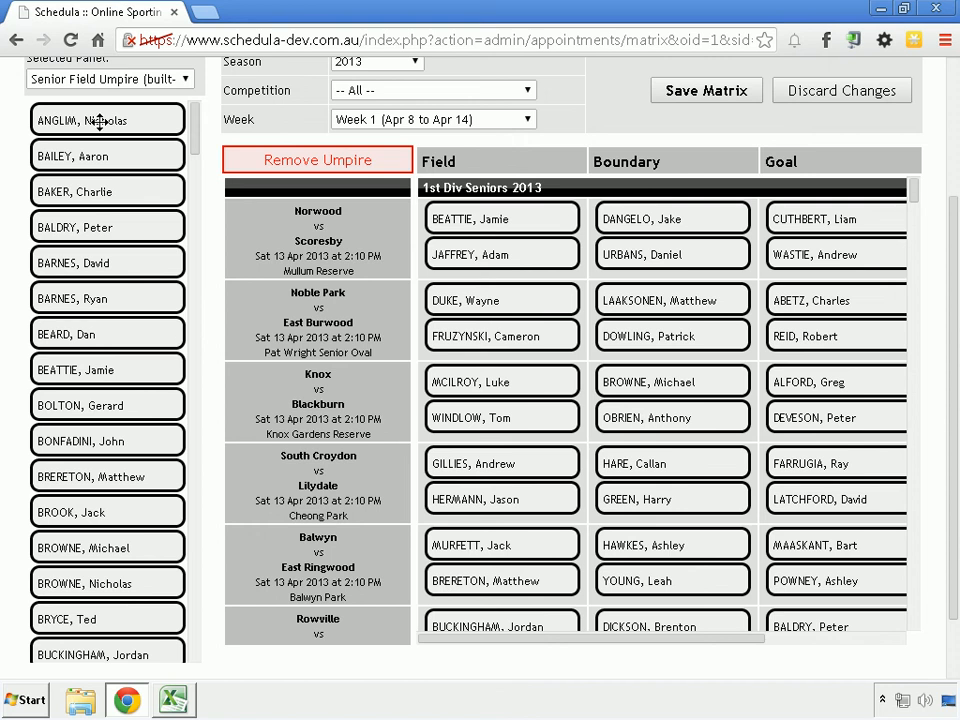
# For Norwood v Scoresby, add the first-listed Senior Field Umpire to Field and remove the first umpire already appointed there
pyautogui.moveTo(100, 121); pyautogui.dragTo(484, 234)
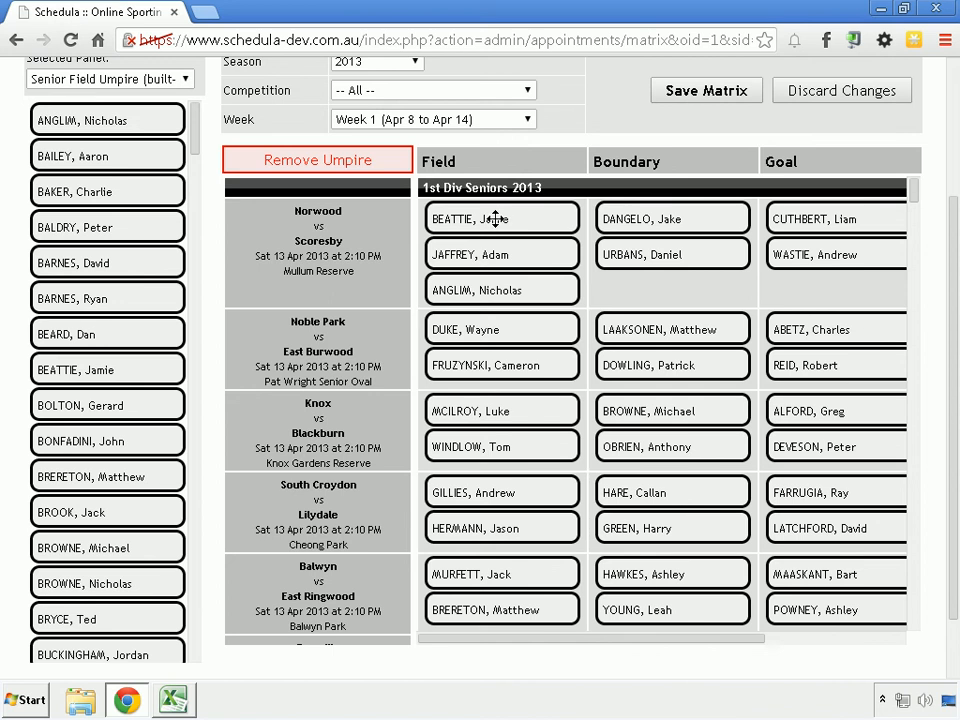
pyautogui.moveTo(500, 219); pyautogui.dragTo(340, 169)
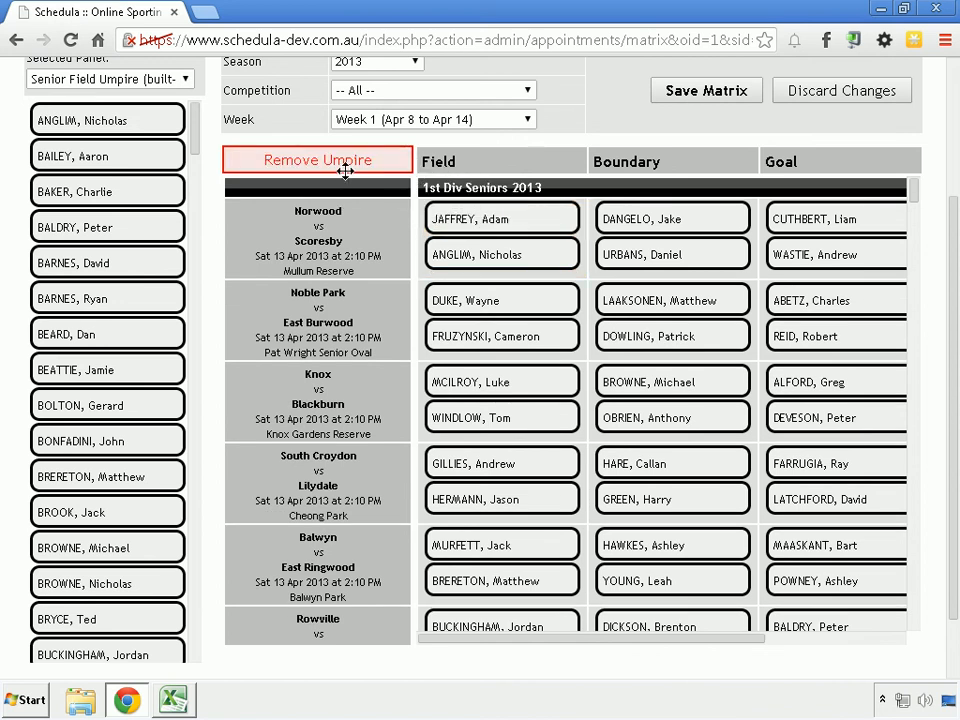
# For Knox v Blackburn, add the ninth-listed panel umpire to Field and the sixth-listed one to Boundary
pyautogui.moveTo(103, 402); pyautogui.dragTo(448, 418)
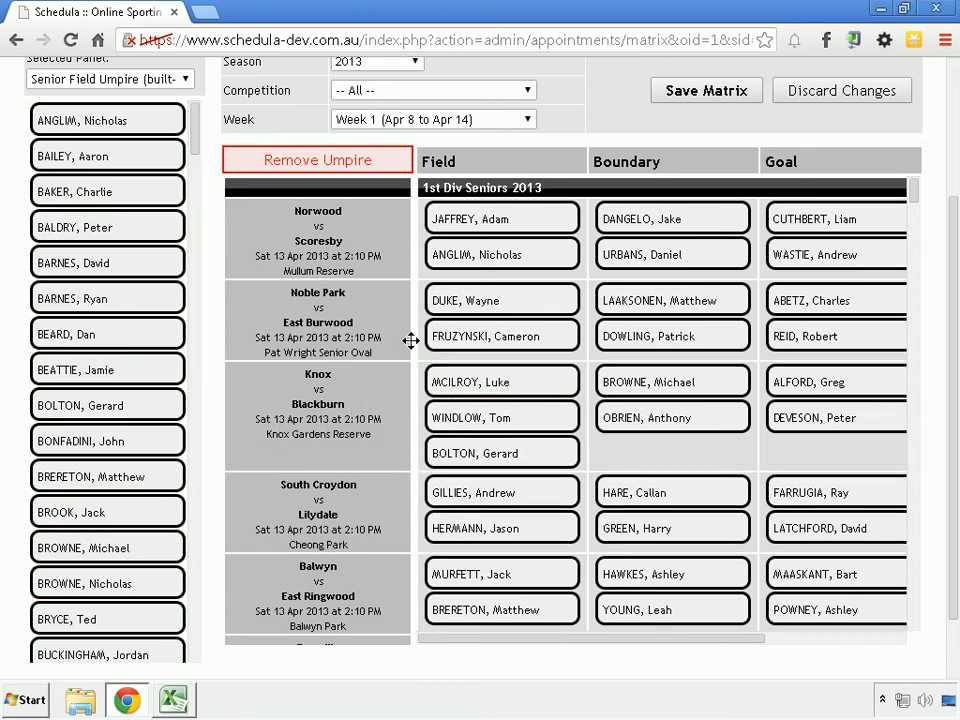
pyautogui.moveTo(160, 306); pyautogui.dragTo(643, 419)
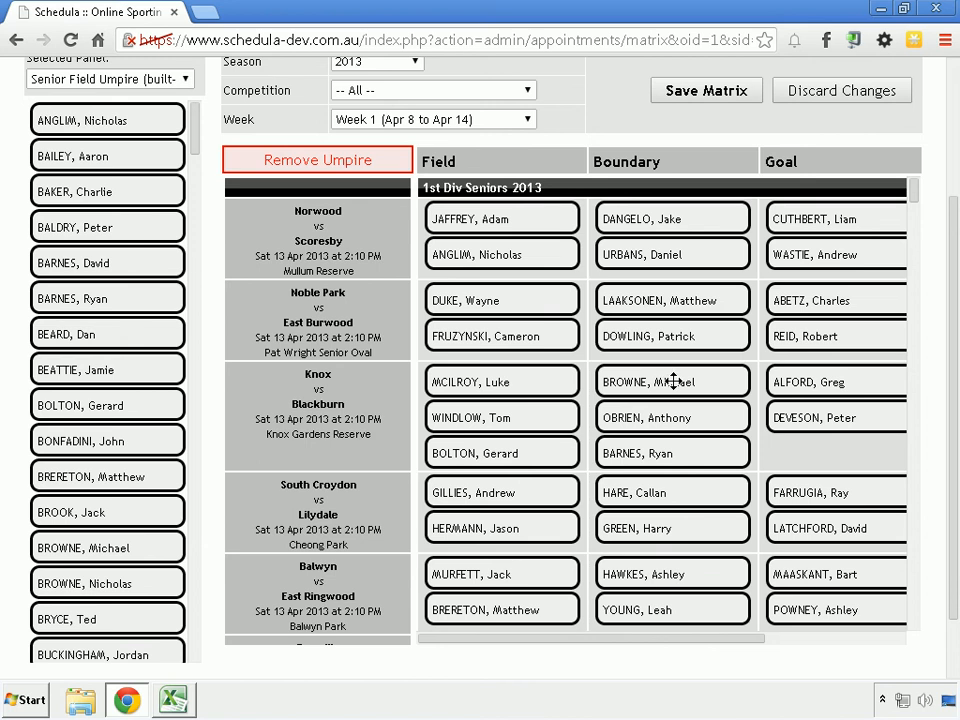
# Save the changed appointments in the matrix
pyautogui.moveTo(954, 268); pyautogui.dragTo(935, 284)
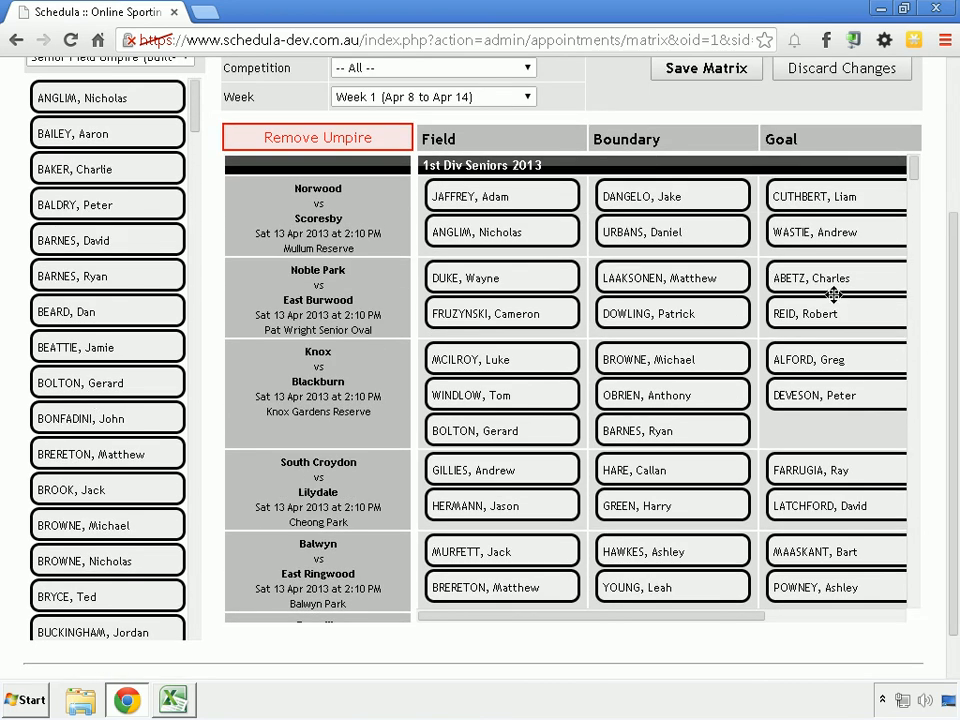
pyautogui.moveTo(951, 374); pyautogui.dragTo(953, 306)
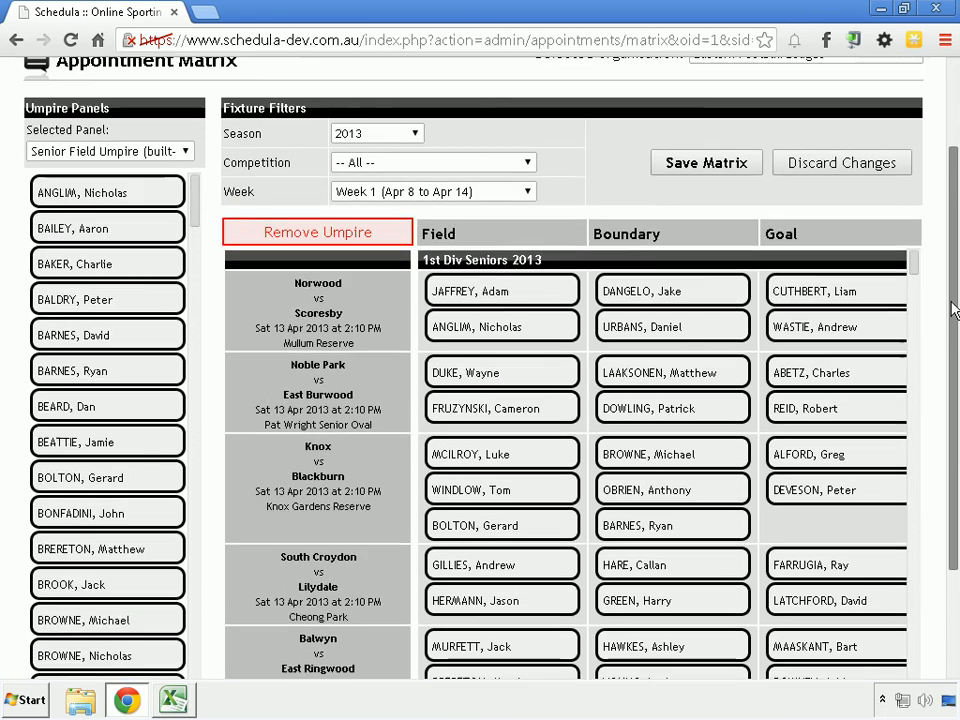
pyautogui.click(677, 168)
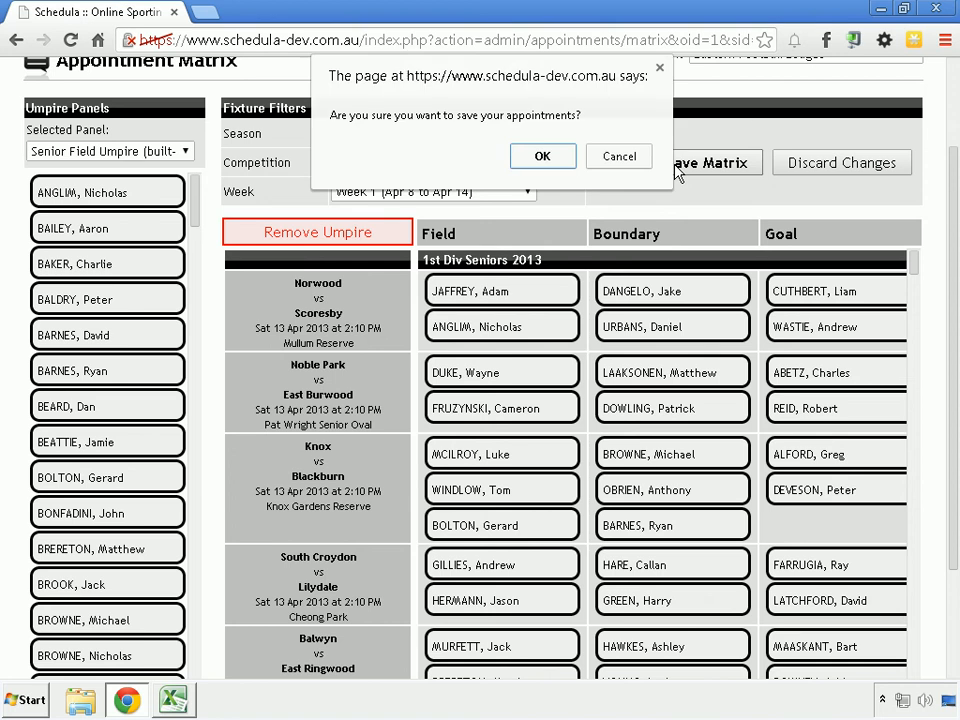
pyautogui.click(540, 158)
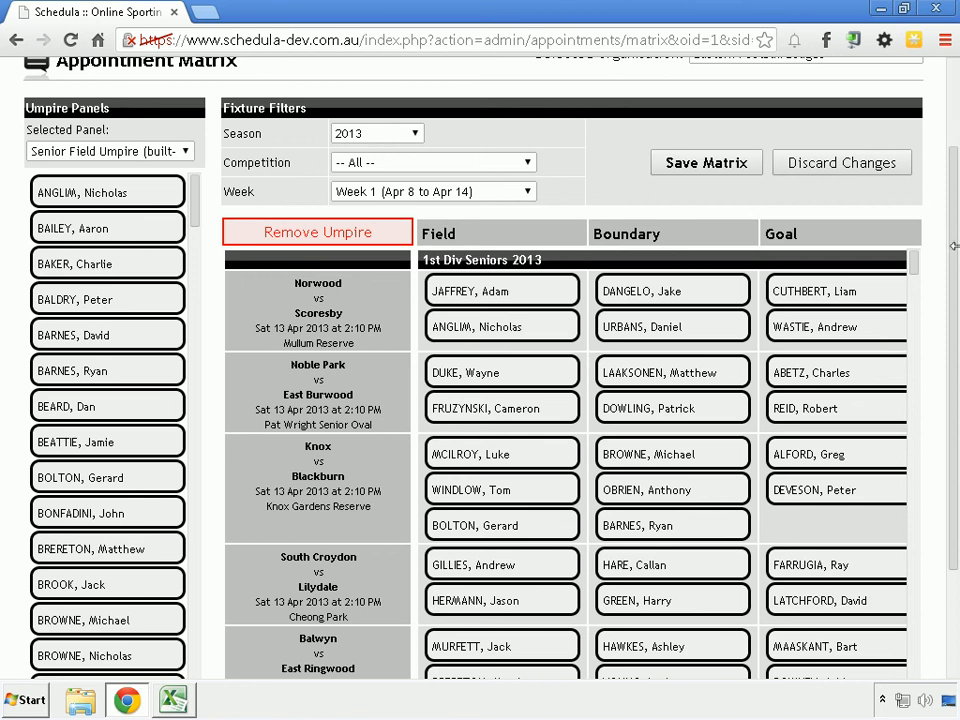
pyautogui.scroll(2, 955, 248)
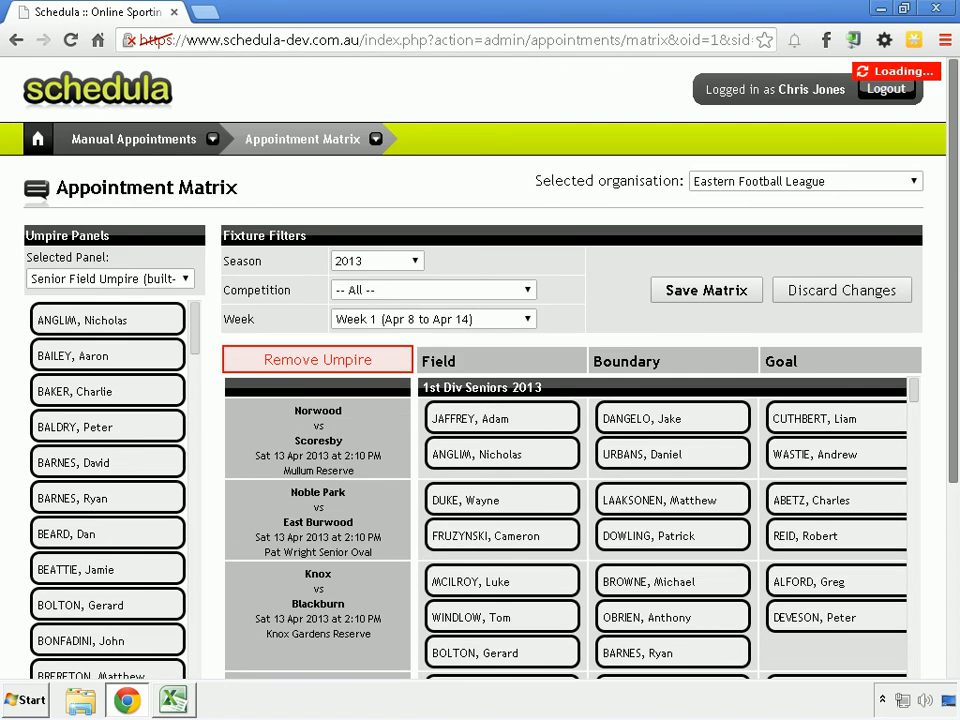
pyautogui.scroll(-4, 955, 248)
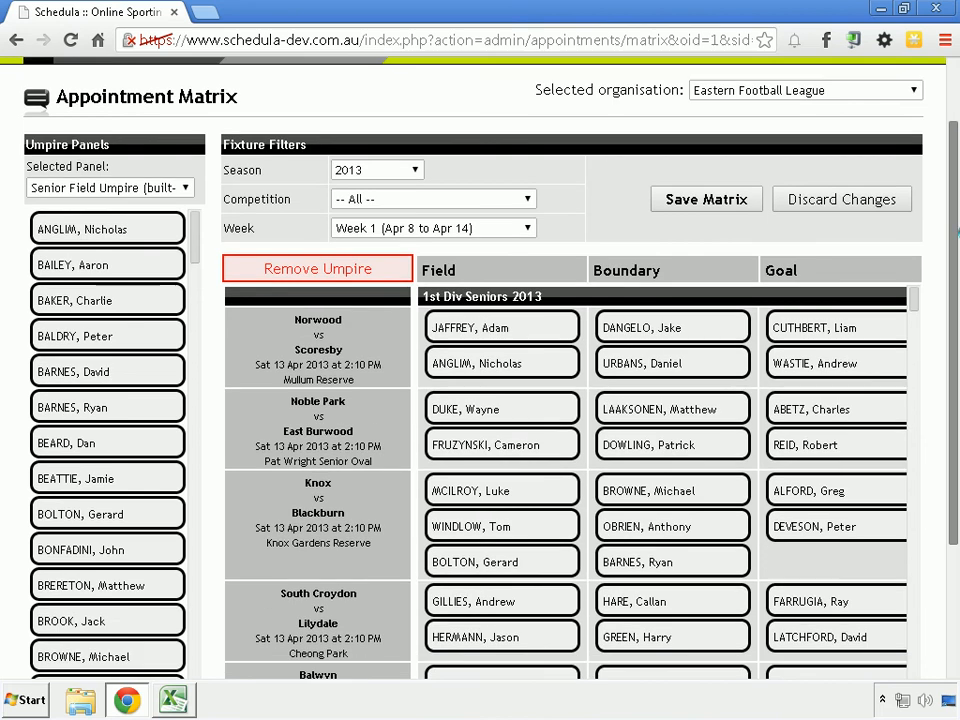
pyautogui.scroll(4, 955, 248)
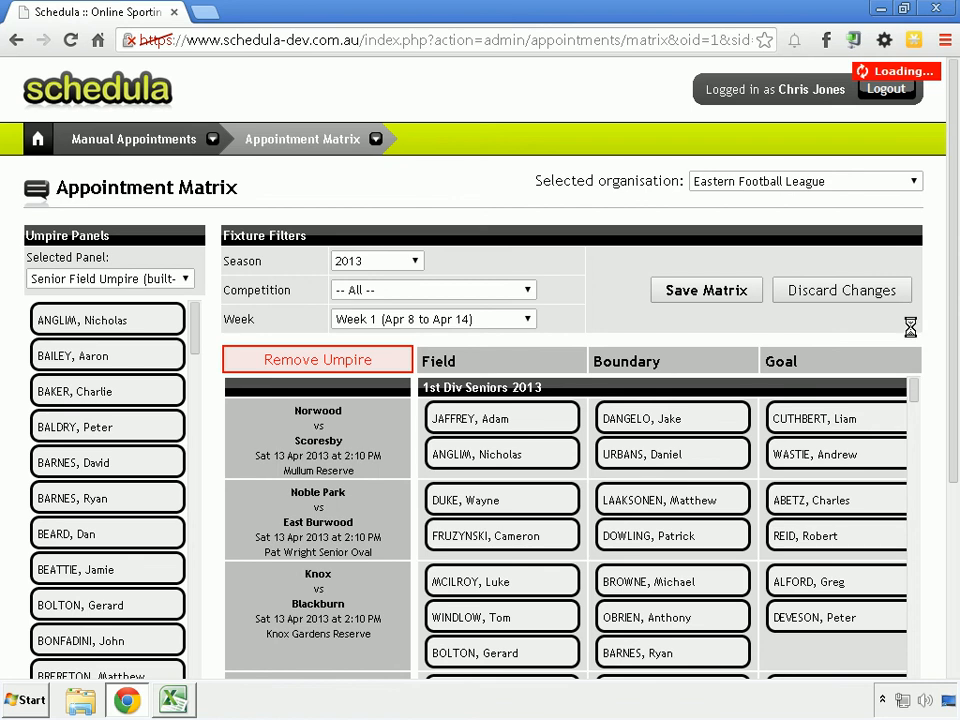
pyautogui.moveTo(953, 300); pyautogui.dragTo(467, 228)
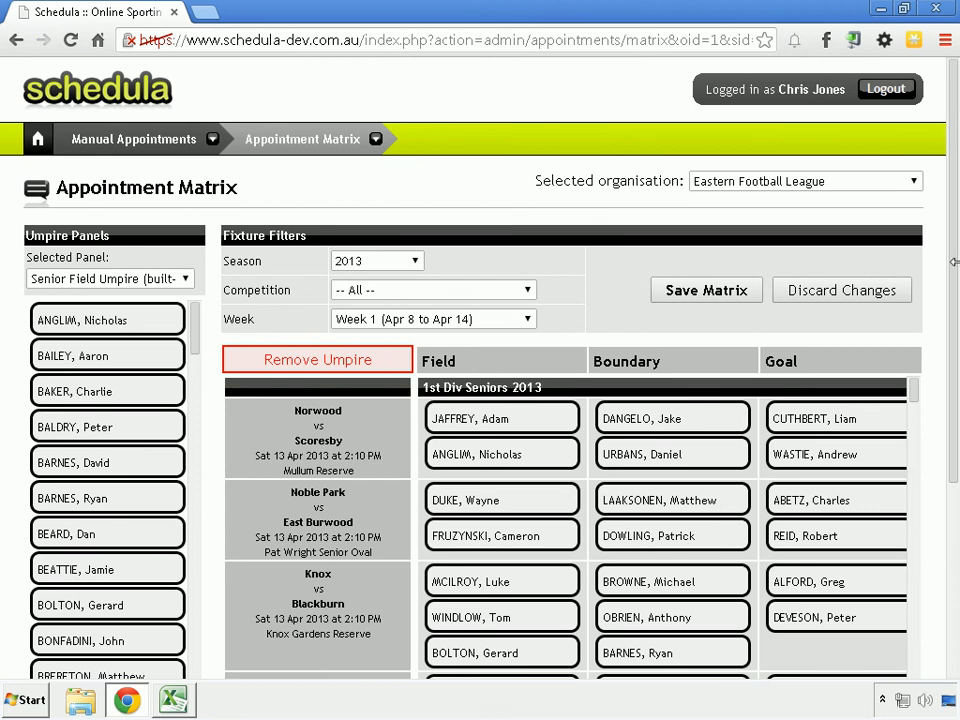
# View the competitions available in the matrix's fixture filters, keeping all competitions selected
pyautogui.scroll(-3, 909, 444)
pyautogui.scroll(3, 880, 380)
pyautogui.click(390, 292)
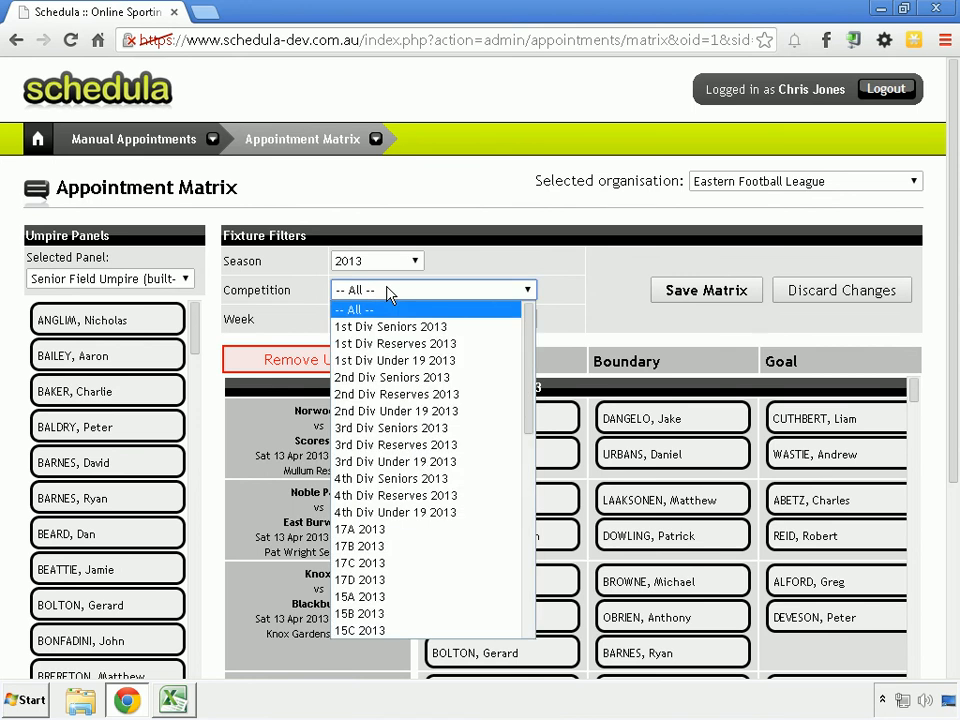
pyautogui.click(445, 259)
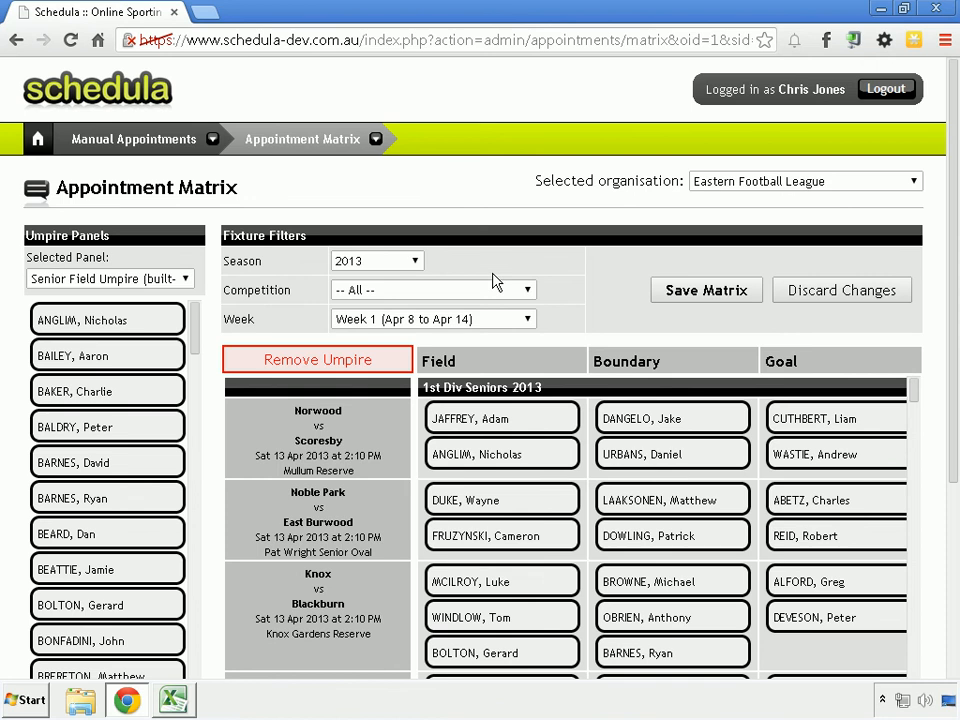